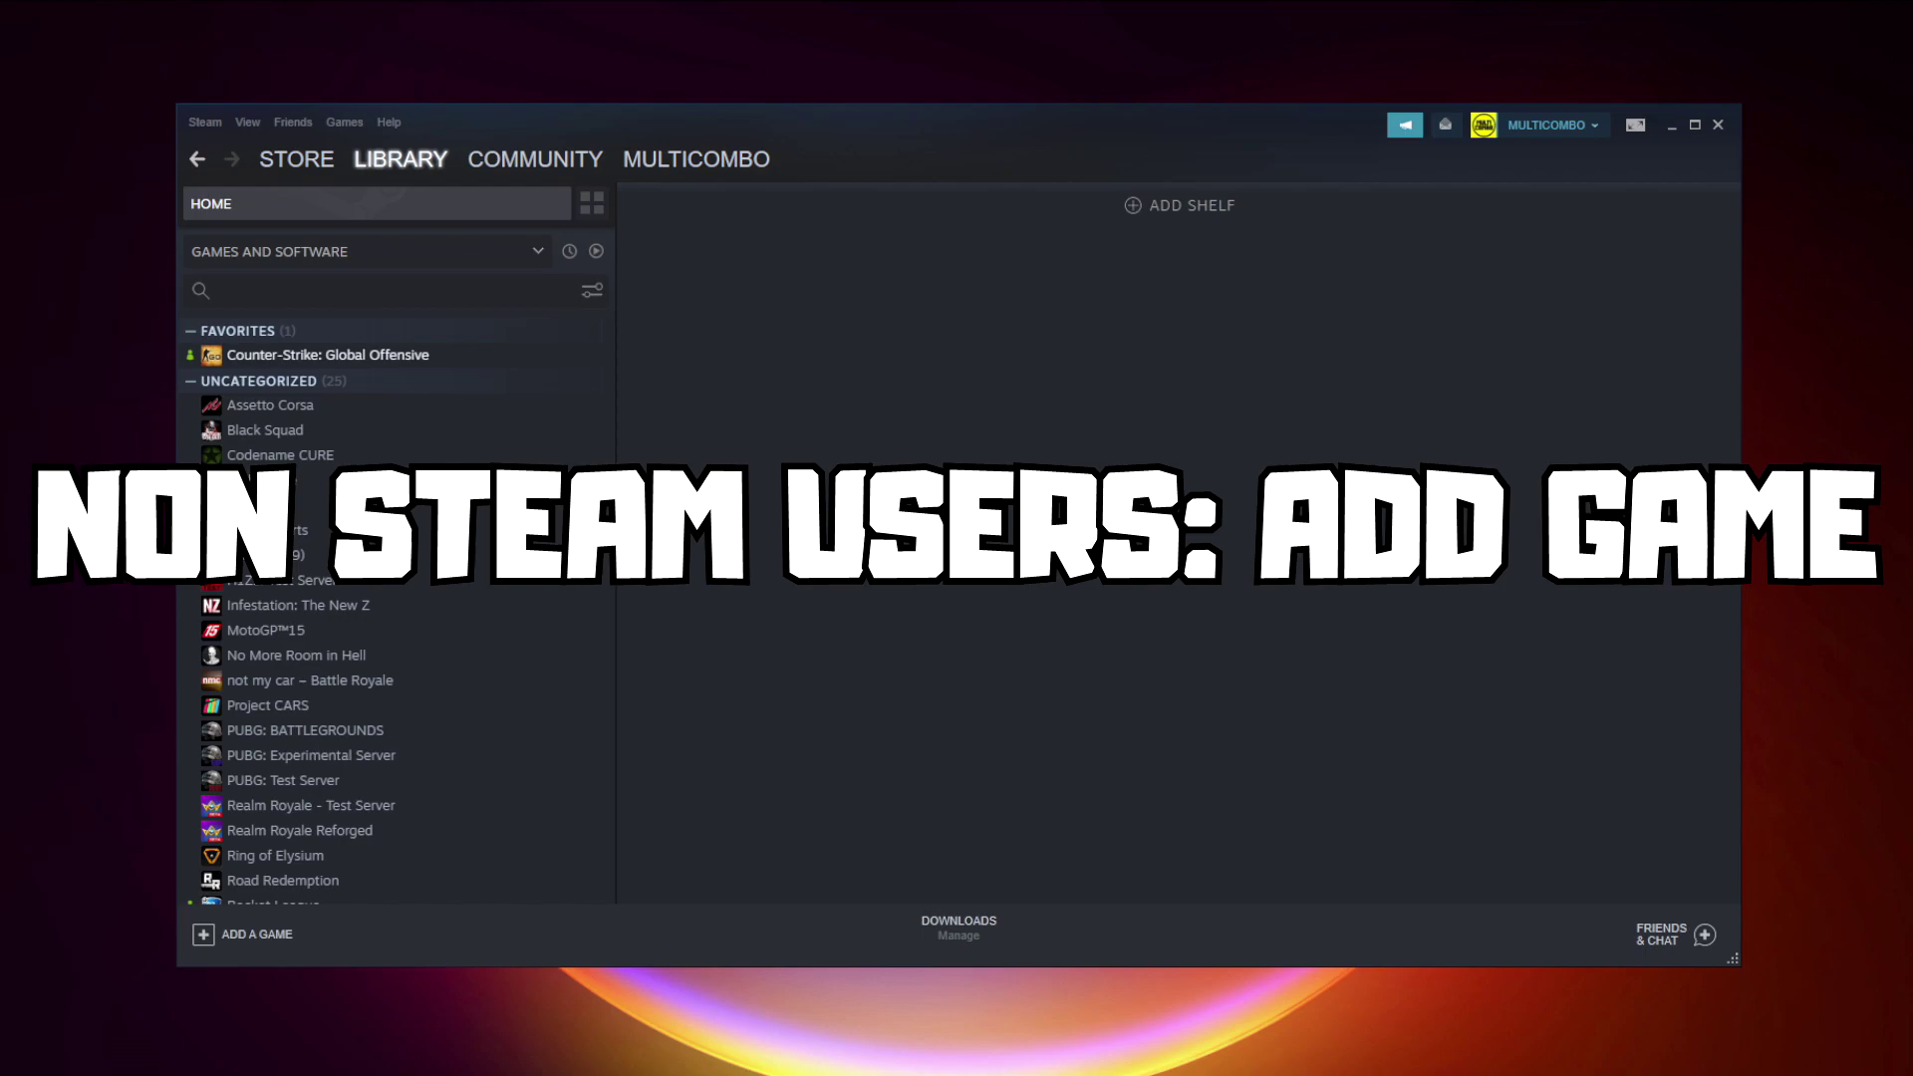
- Add YOUR PROBLEMATIC GAME to the library through Add a Non-Steam Game
{"action": "left_click", "coordinate": [251, 937]}
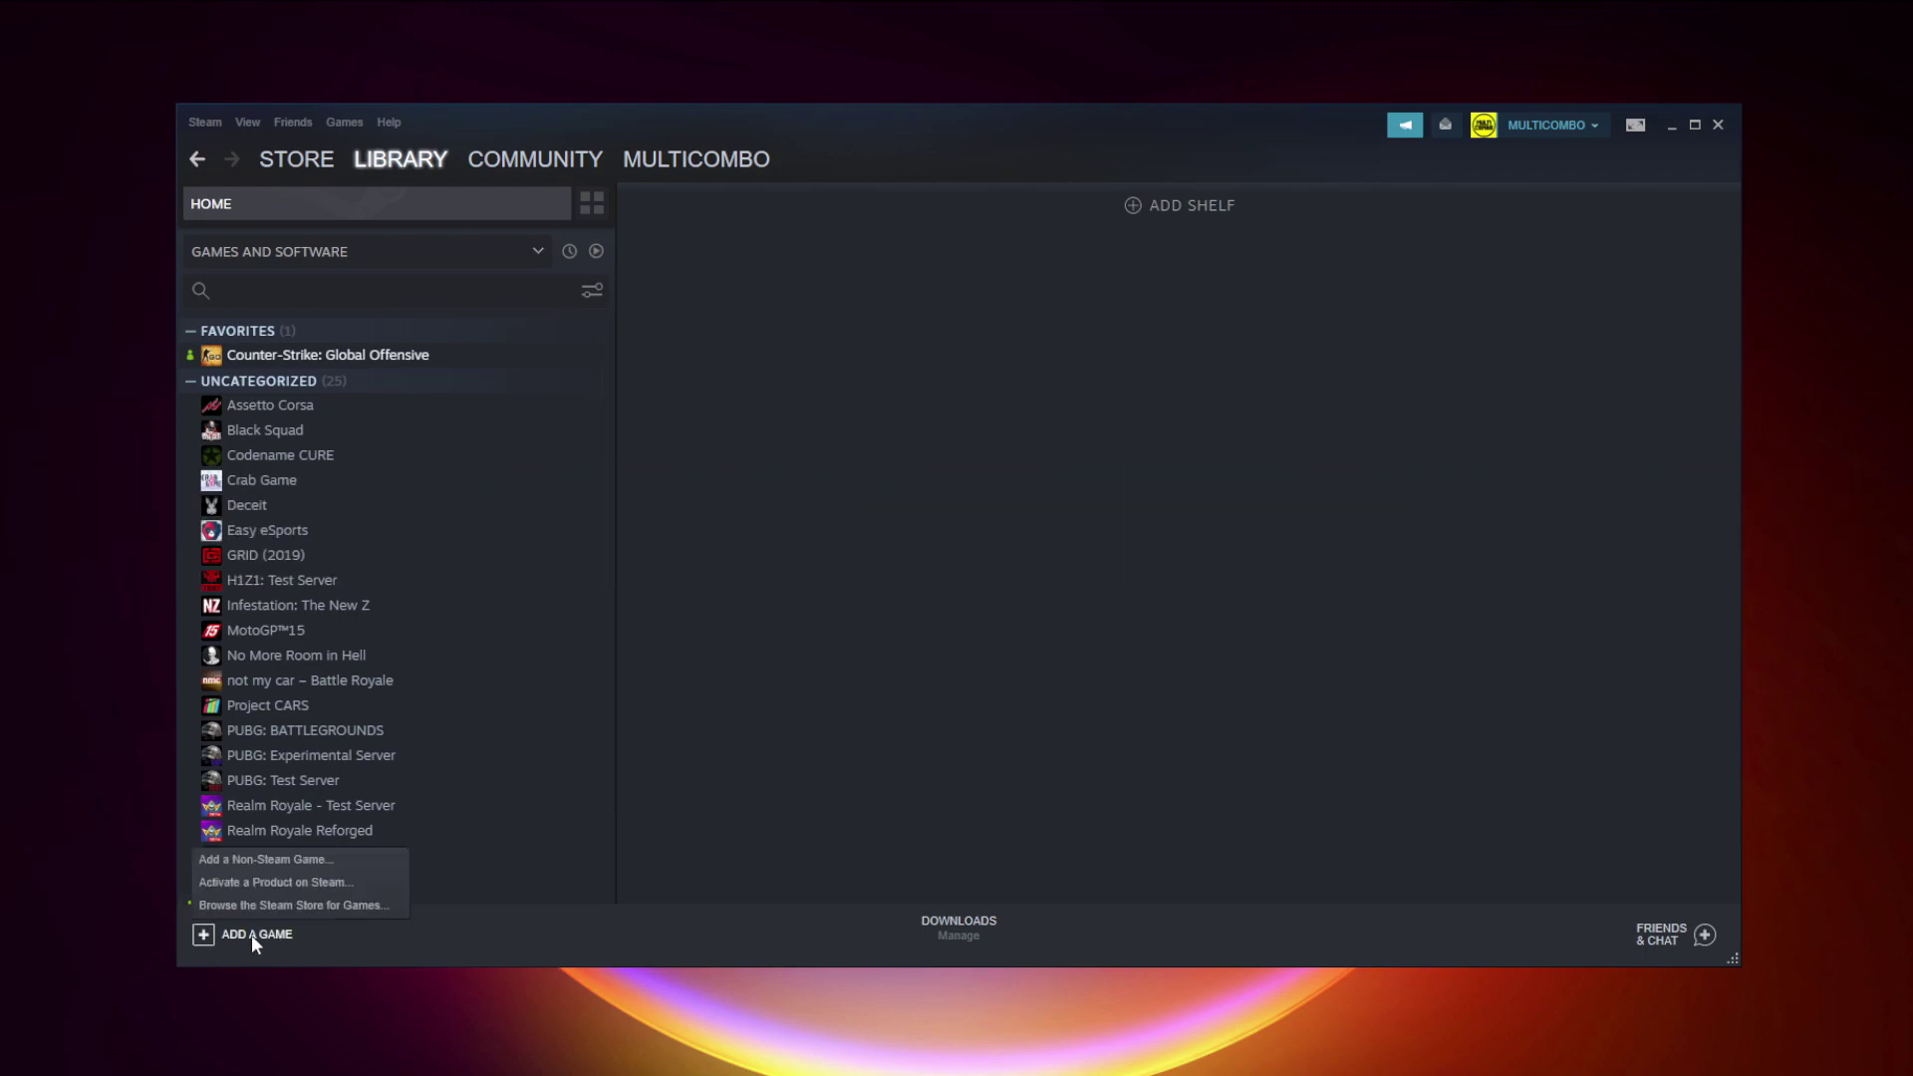
{"action": "left_click", "coordinate": [259, 863]}
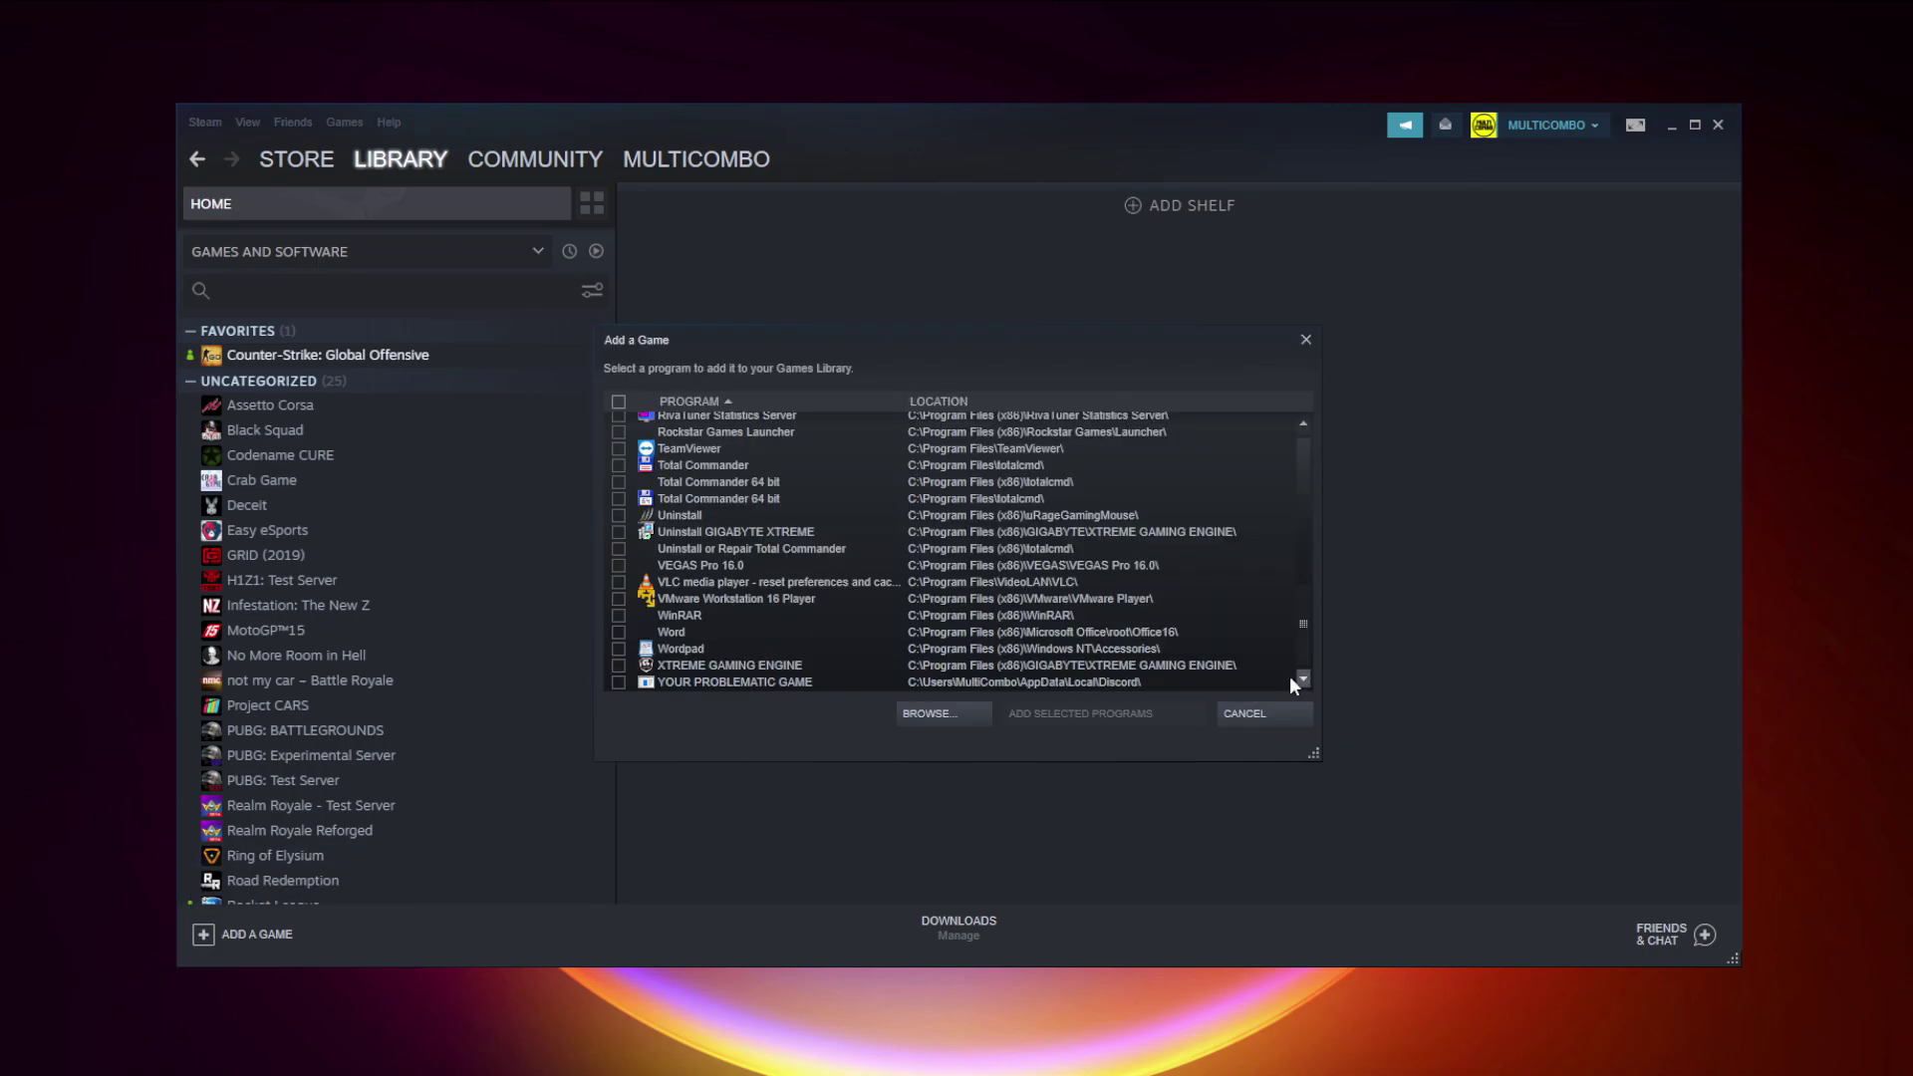
{"action": "left_click", "coordinate": [708, 684]}
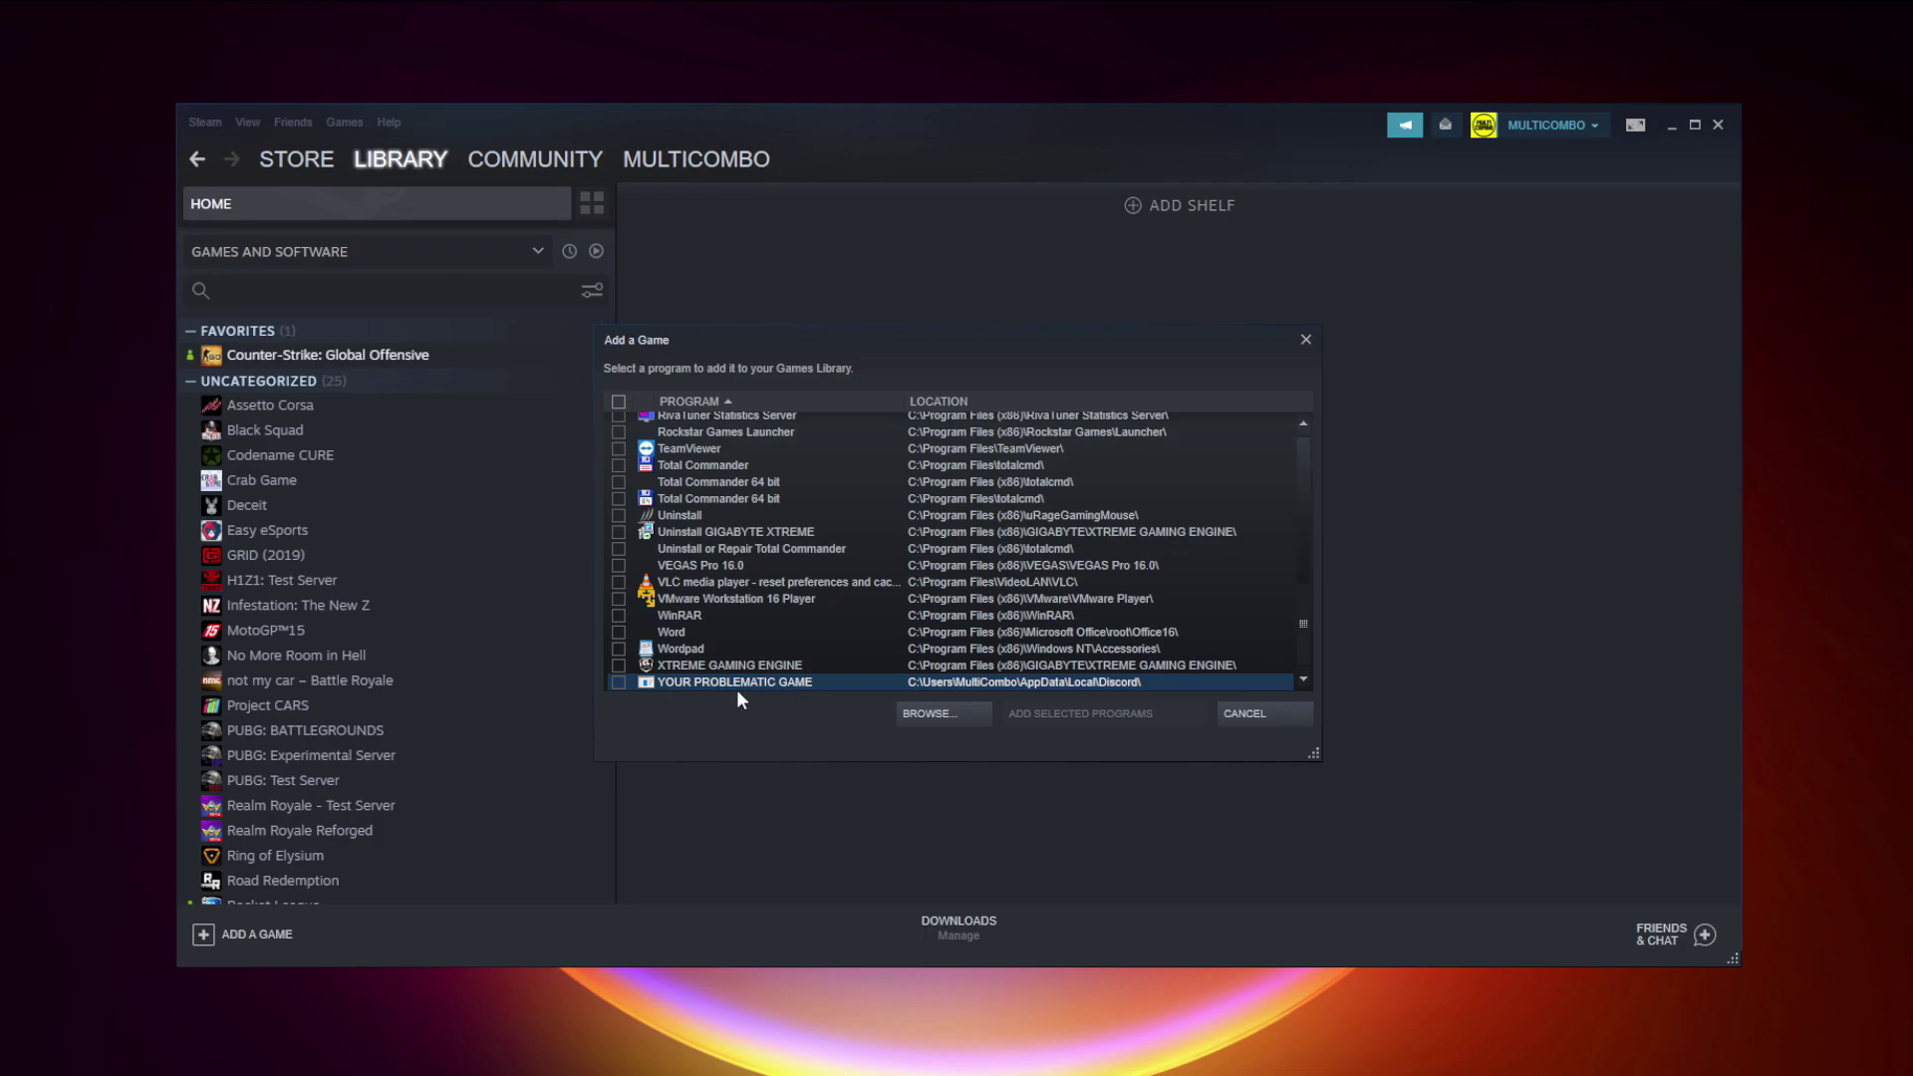
{"action": "left_click", "coordinate": [618, 682]}
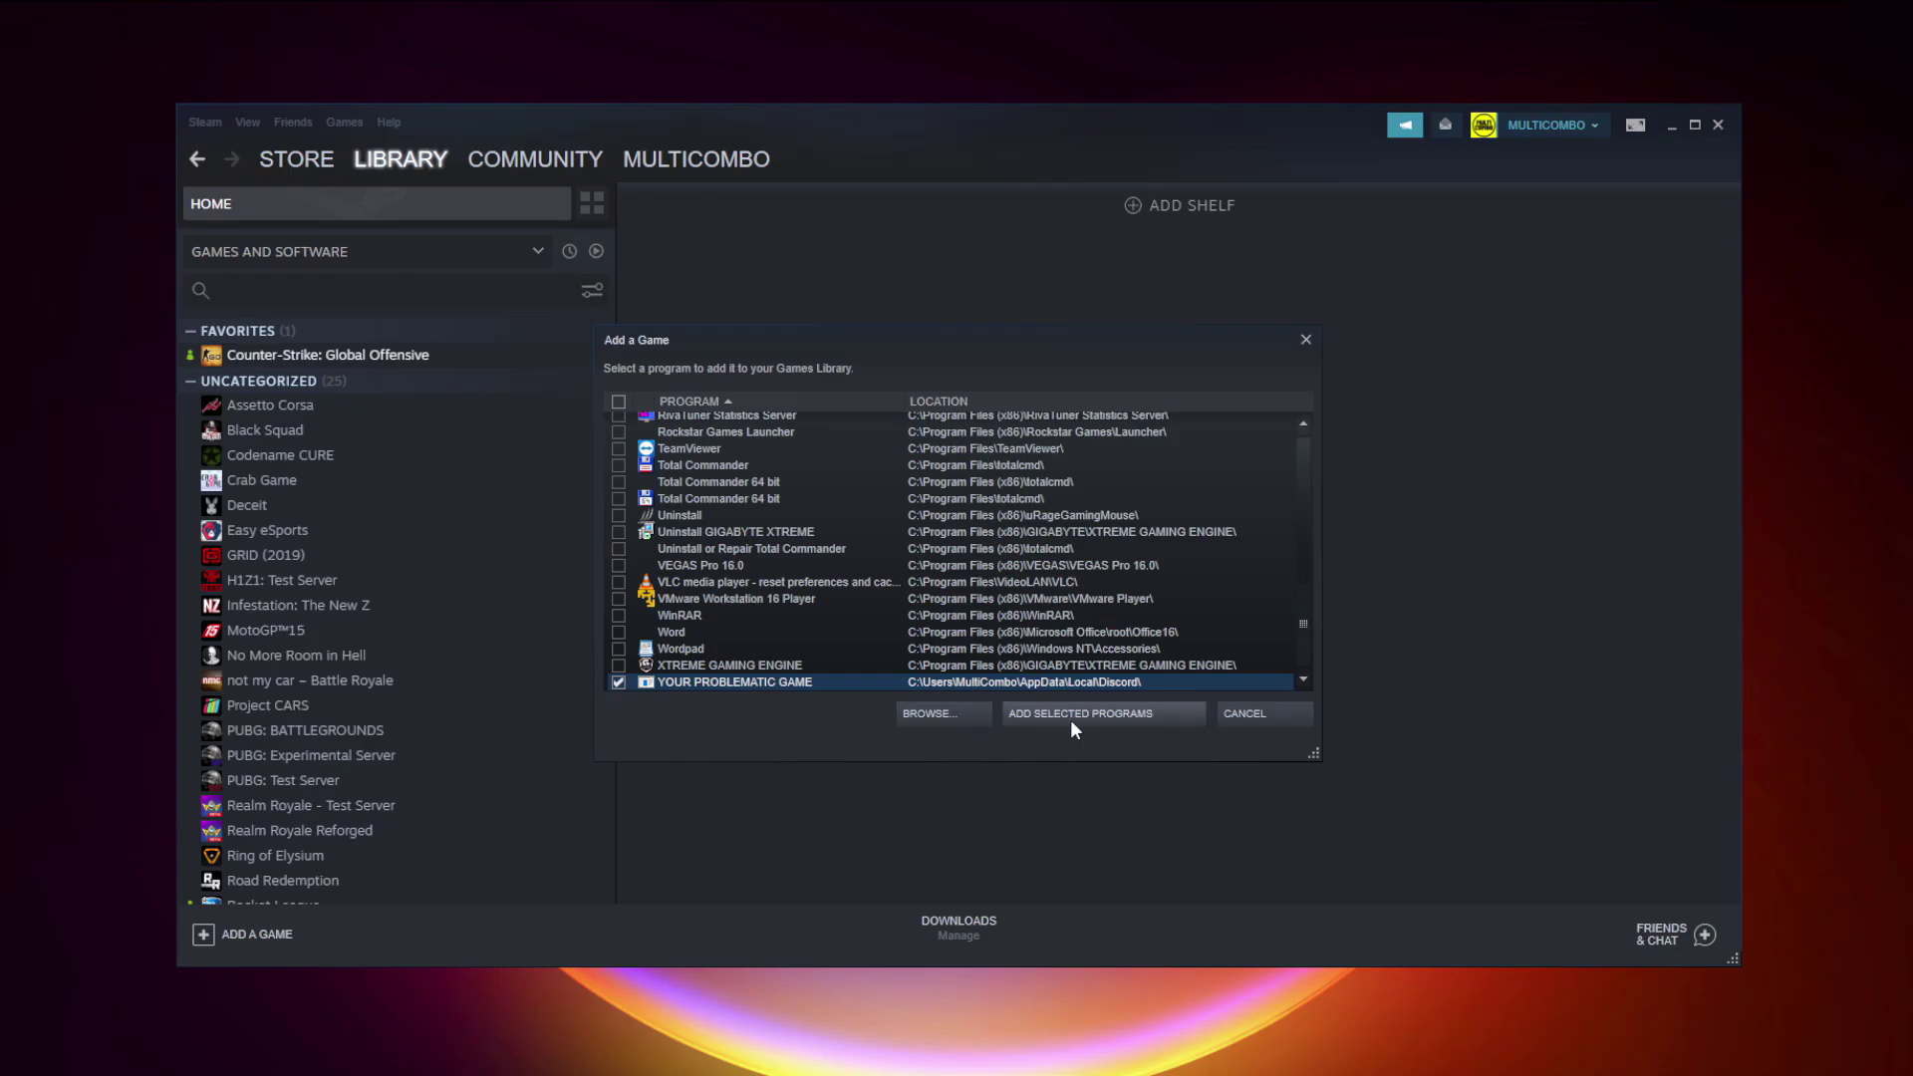
{"action": "left_click", "coordinate": [1117, 724]}
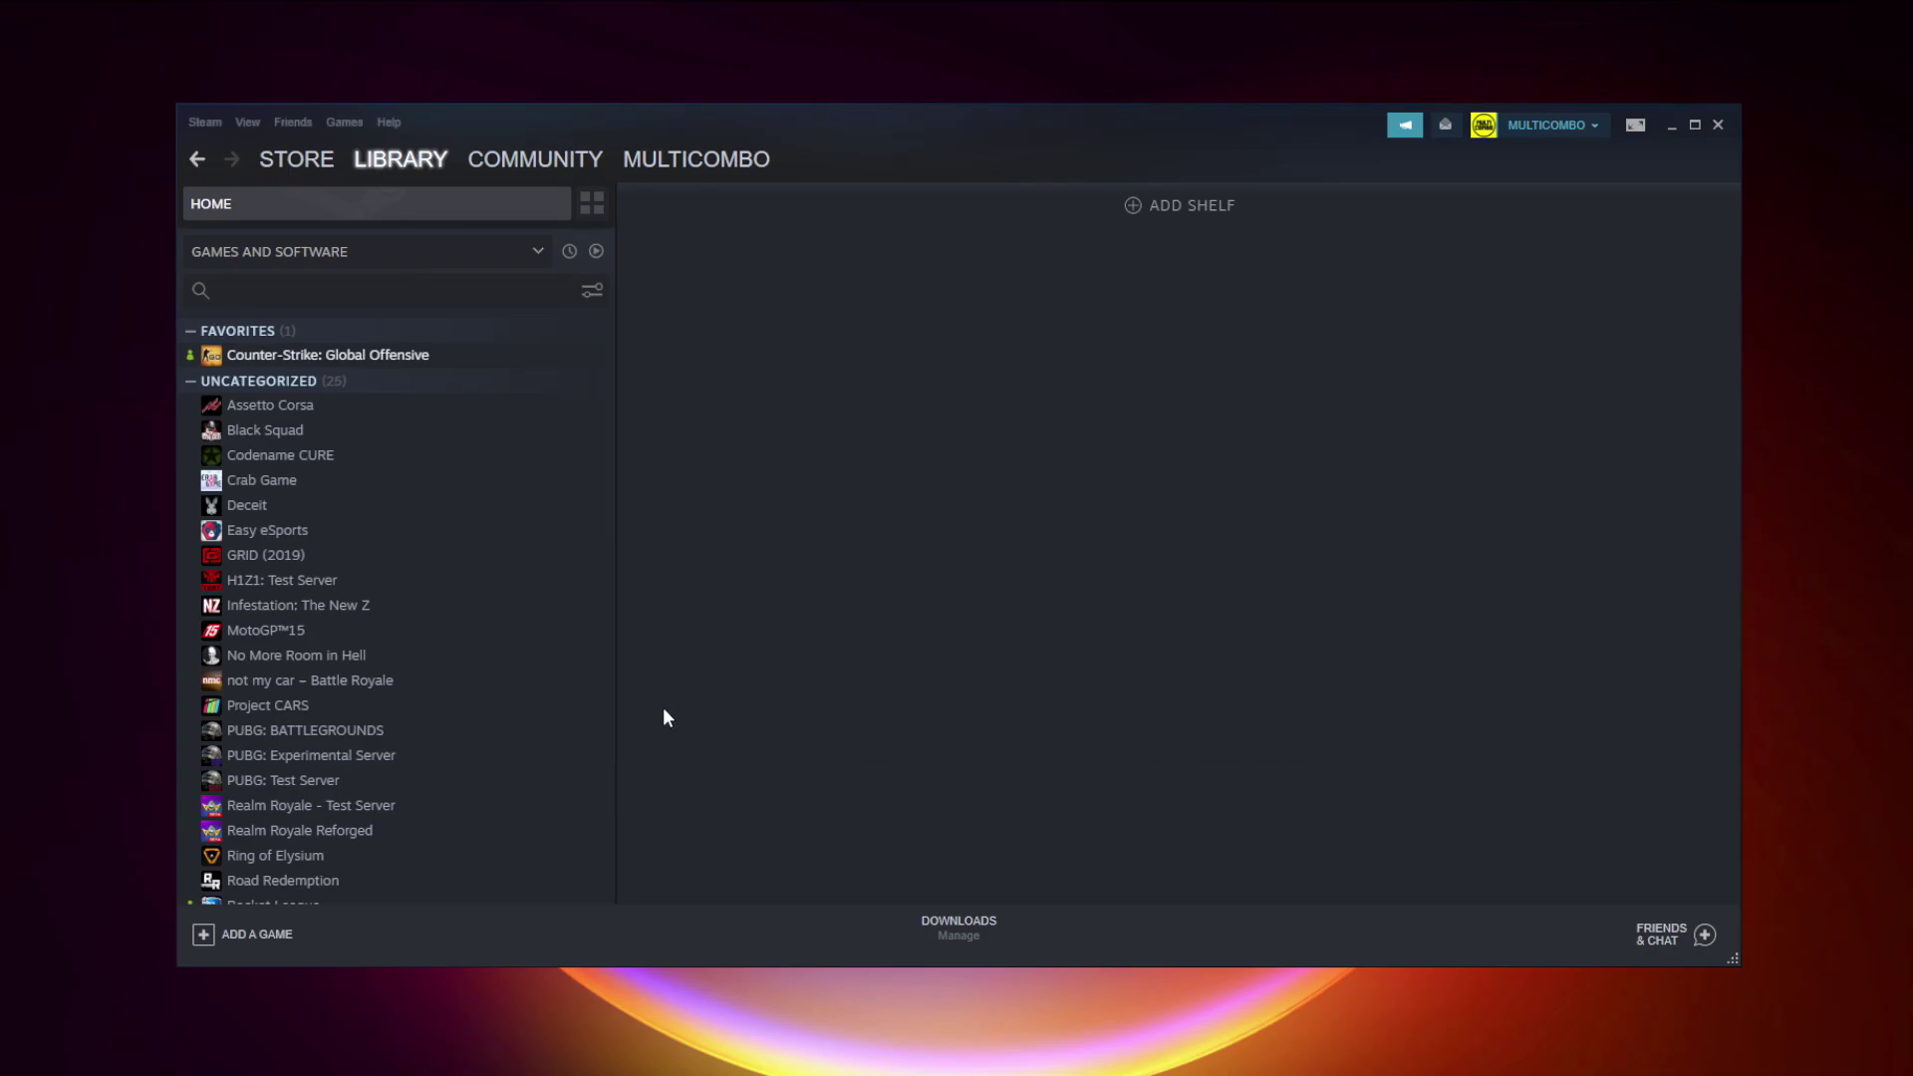
{"action": "scroll", "coordinate": [551, 649], "scroll_direction": "down", "scroll_amount": 3}
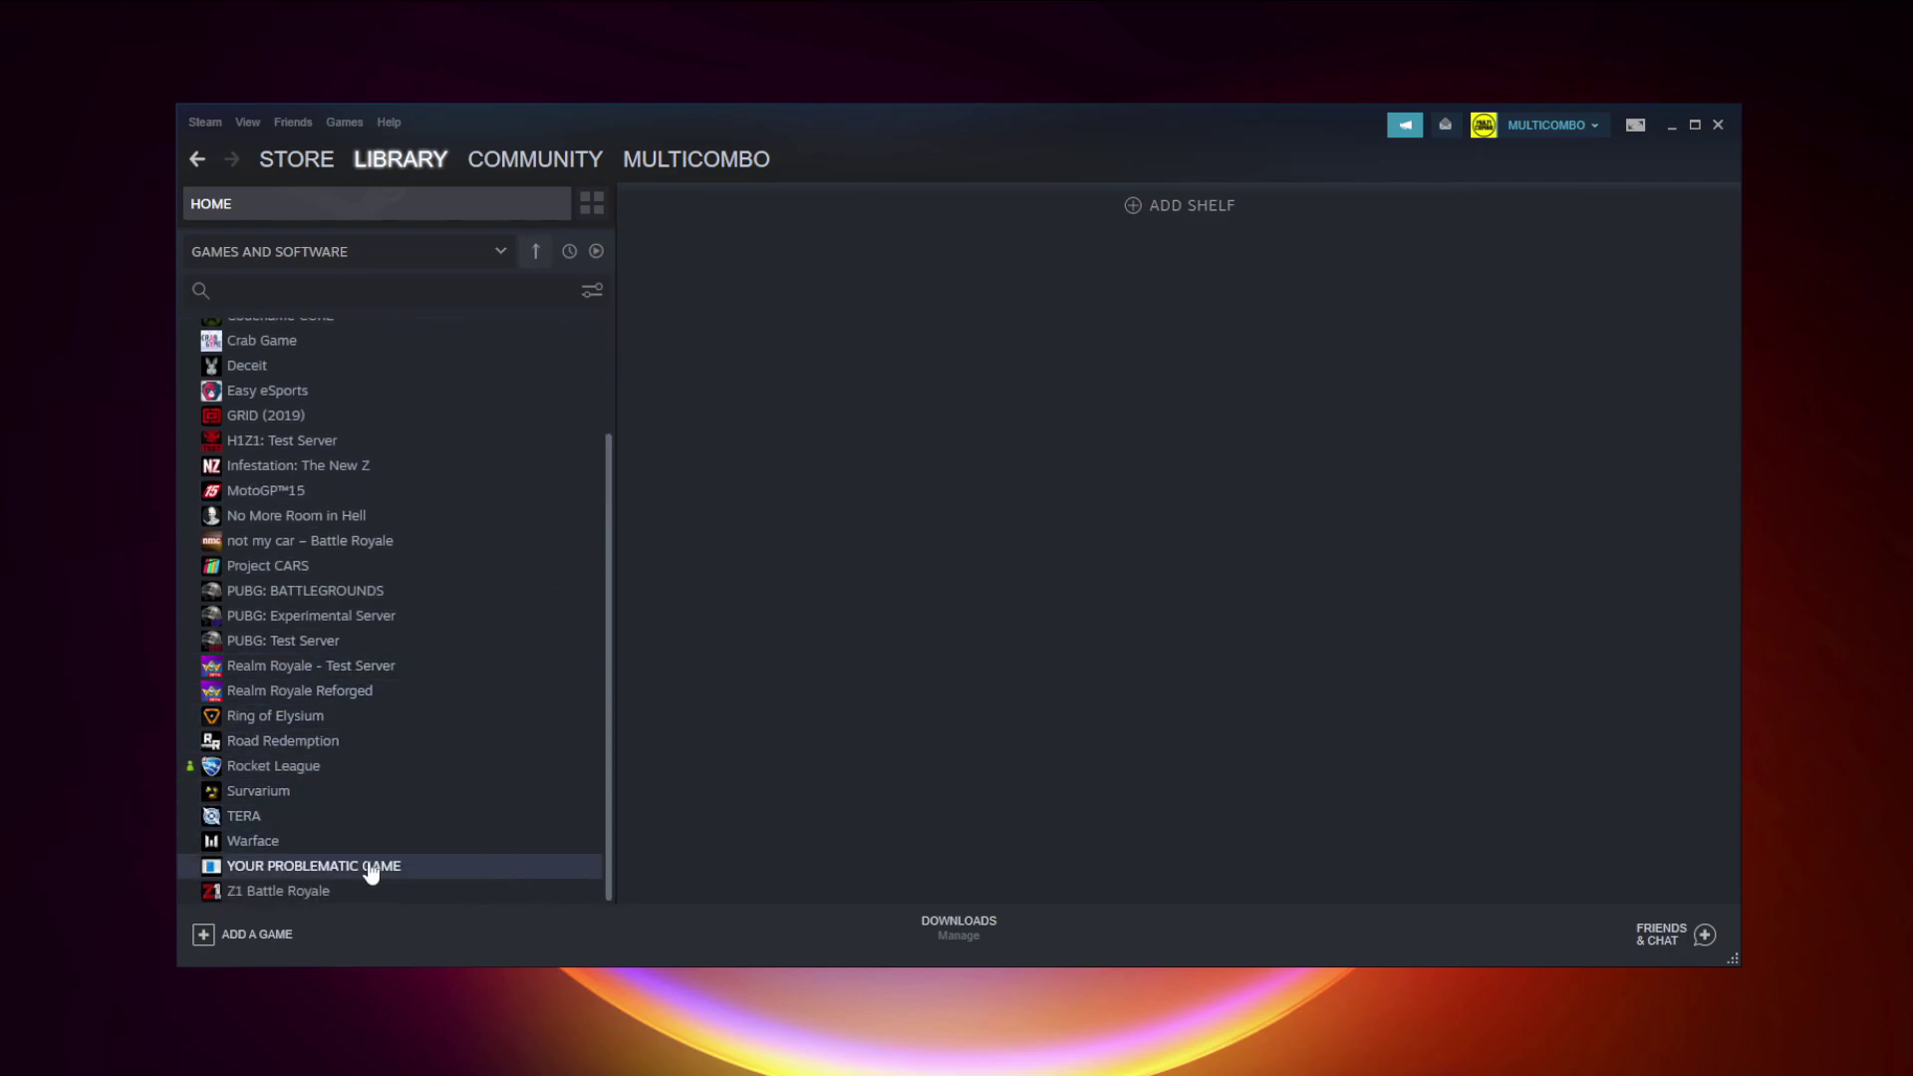
- Select YOUR PROBLEMATIC GAME in the library, then open Steam Settings on the Controller page
{"action": "left_click", "coordinate": [371, 867]}
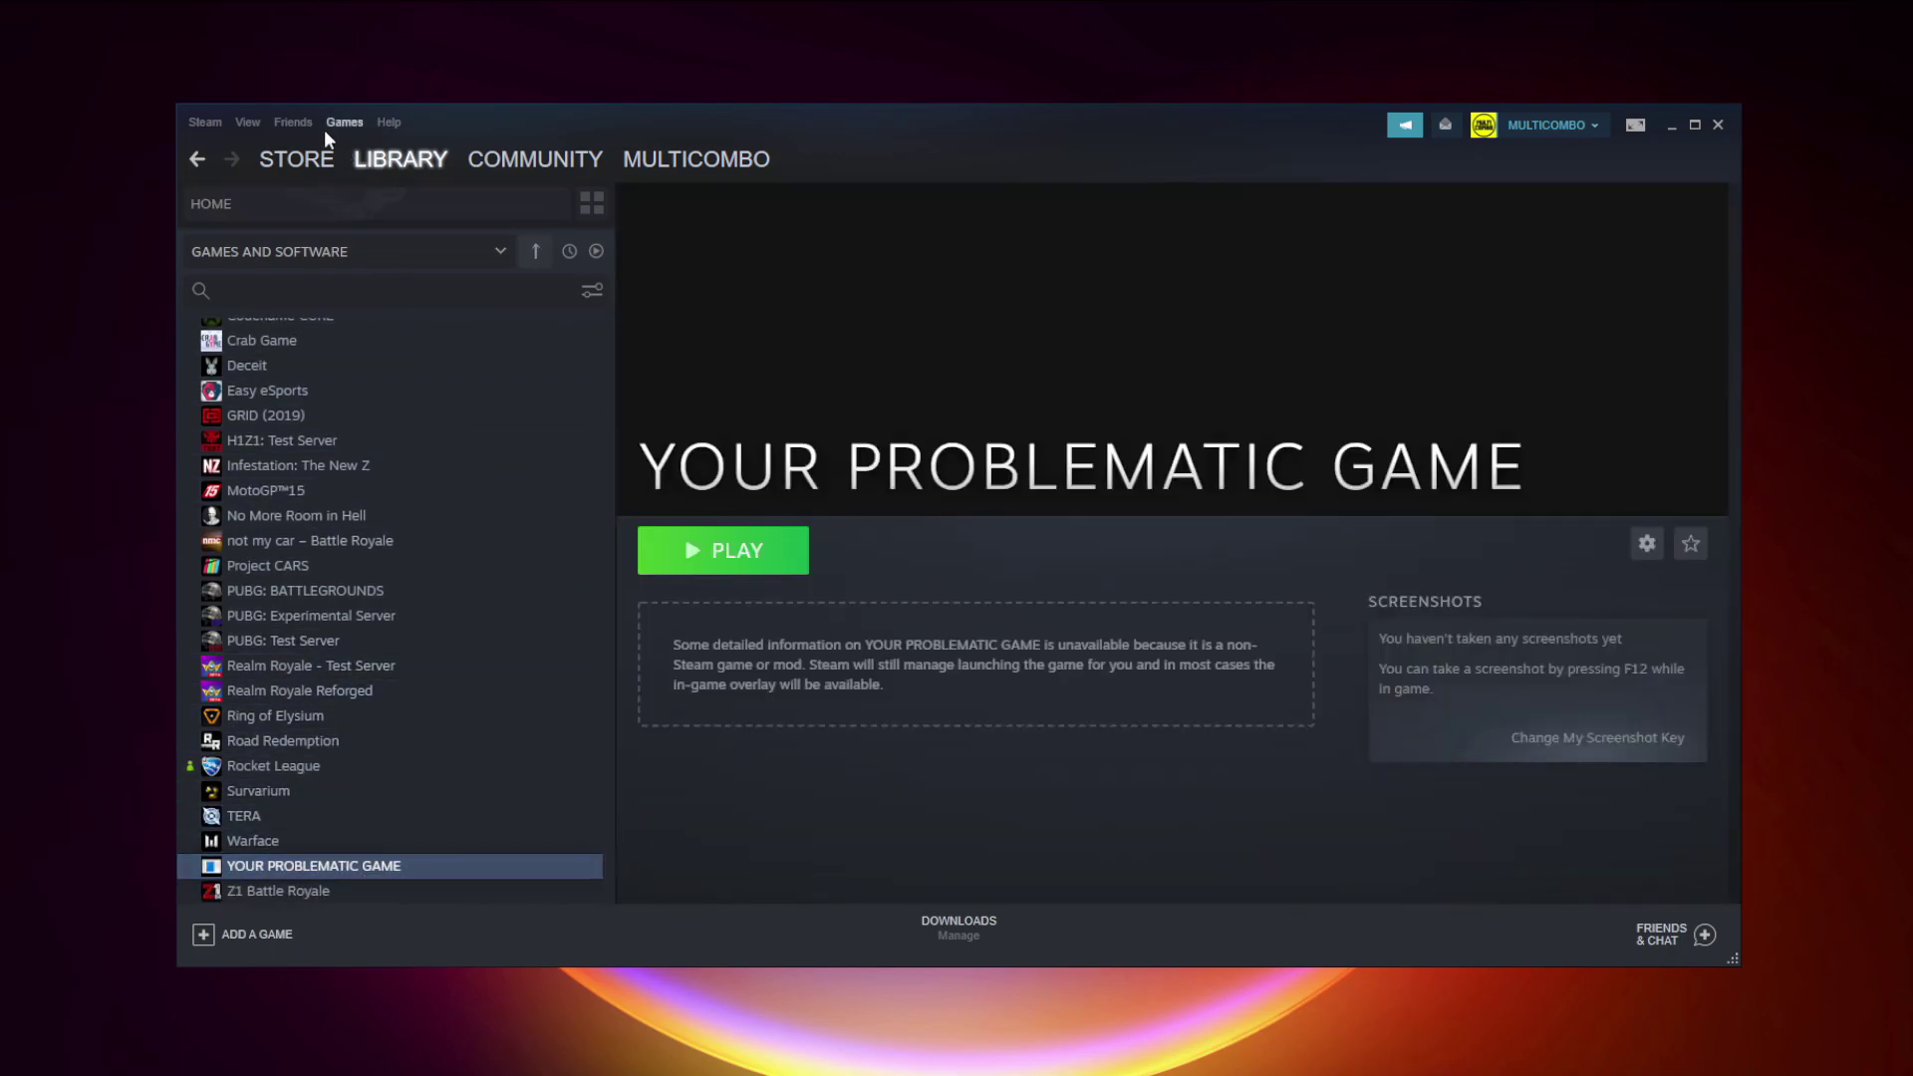
{"action": "left_click", "coordinate": [202, 124]}
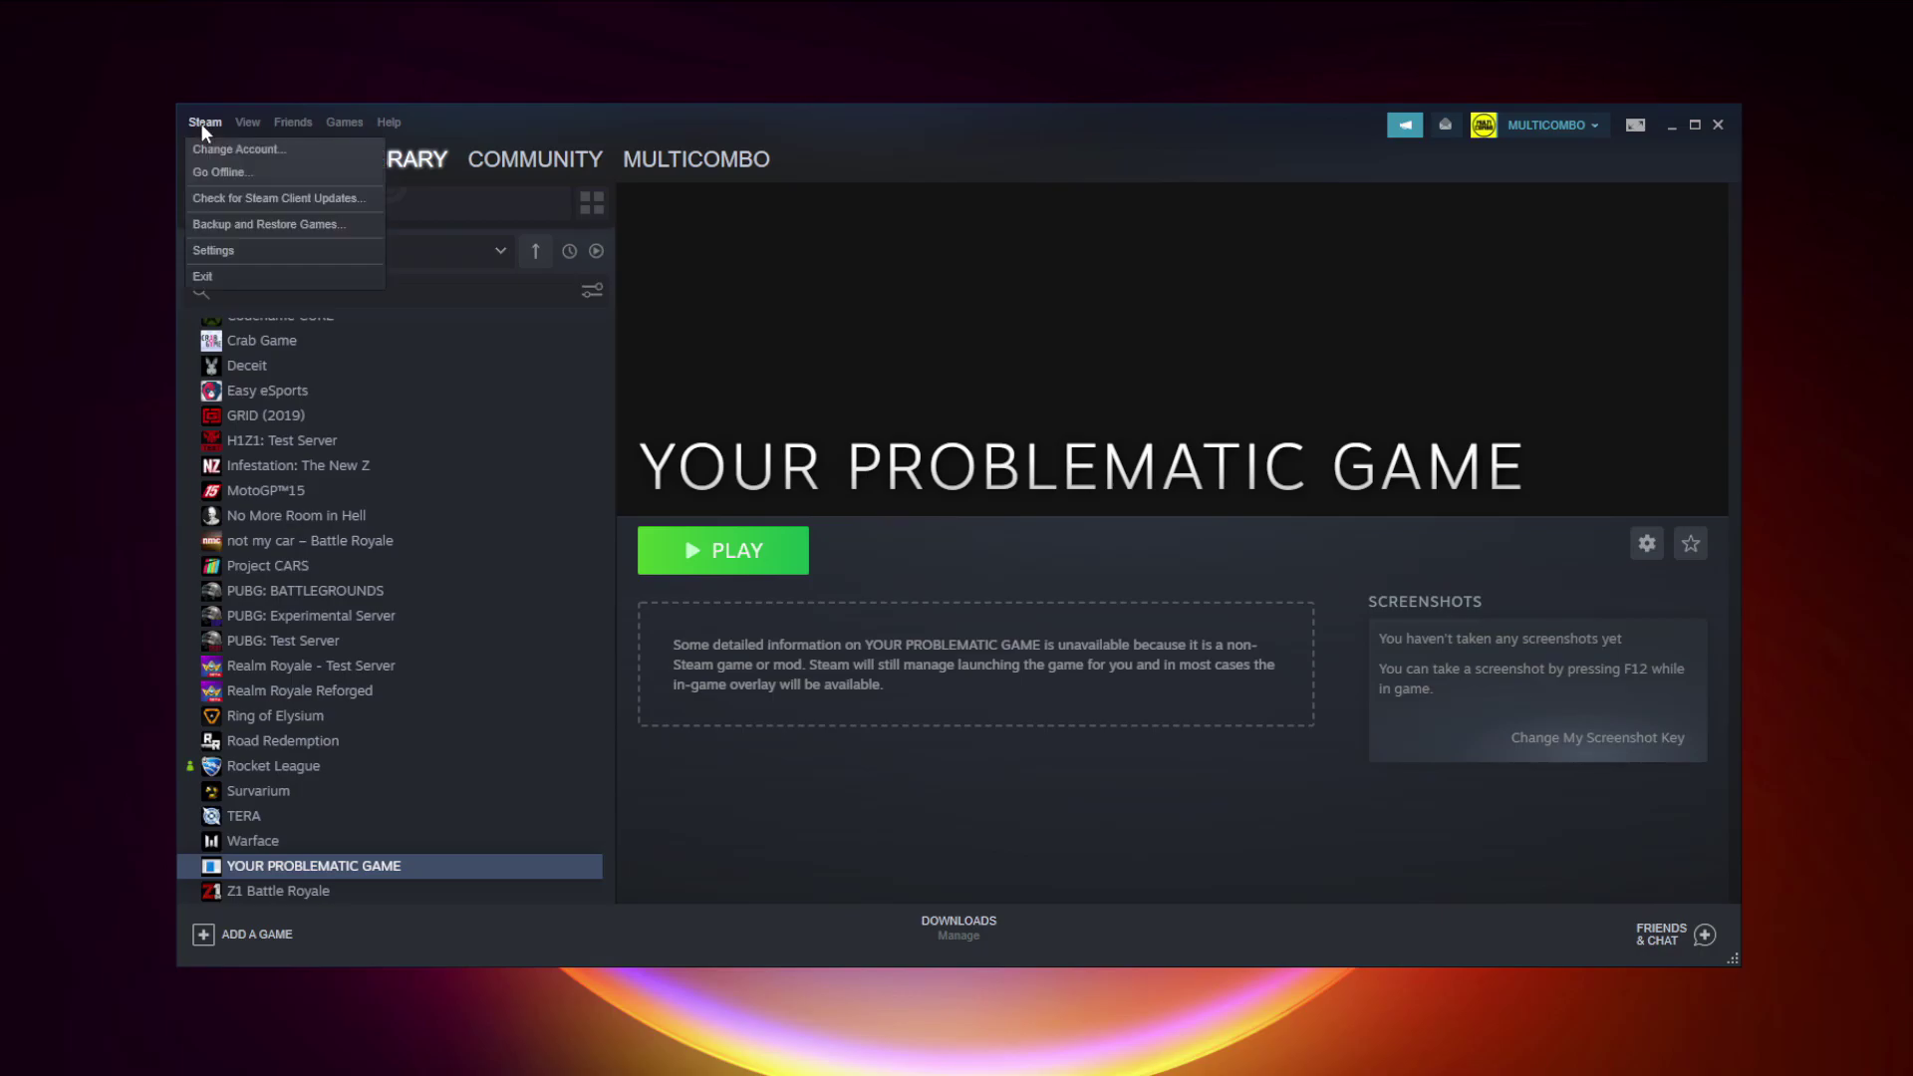
{"action": "left_click", "coordinate": [242, 255]}
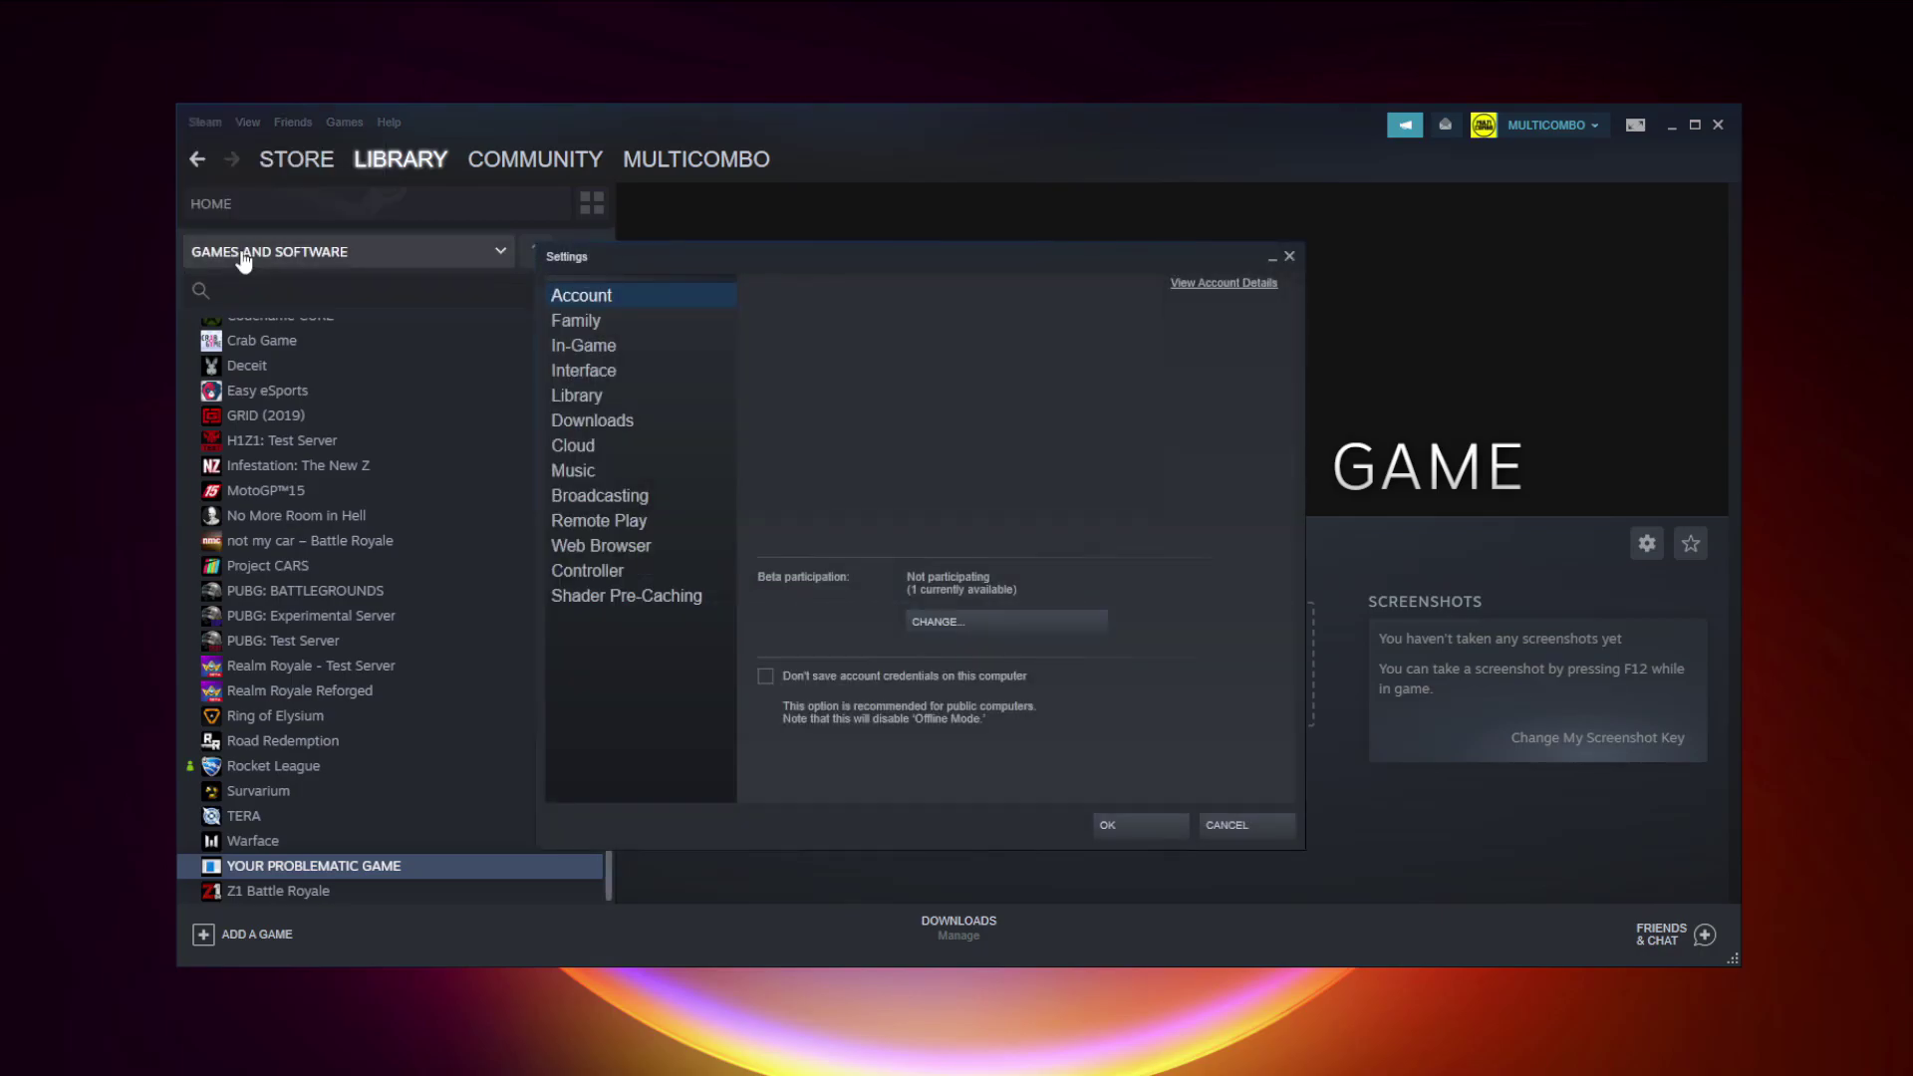
{"action": "left_click", "coordinate": [629, 575]}
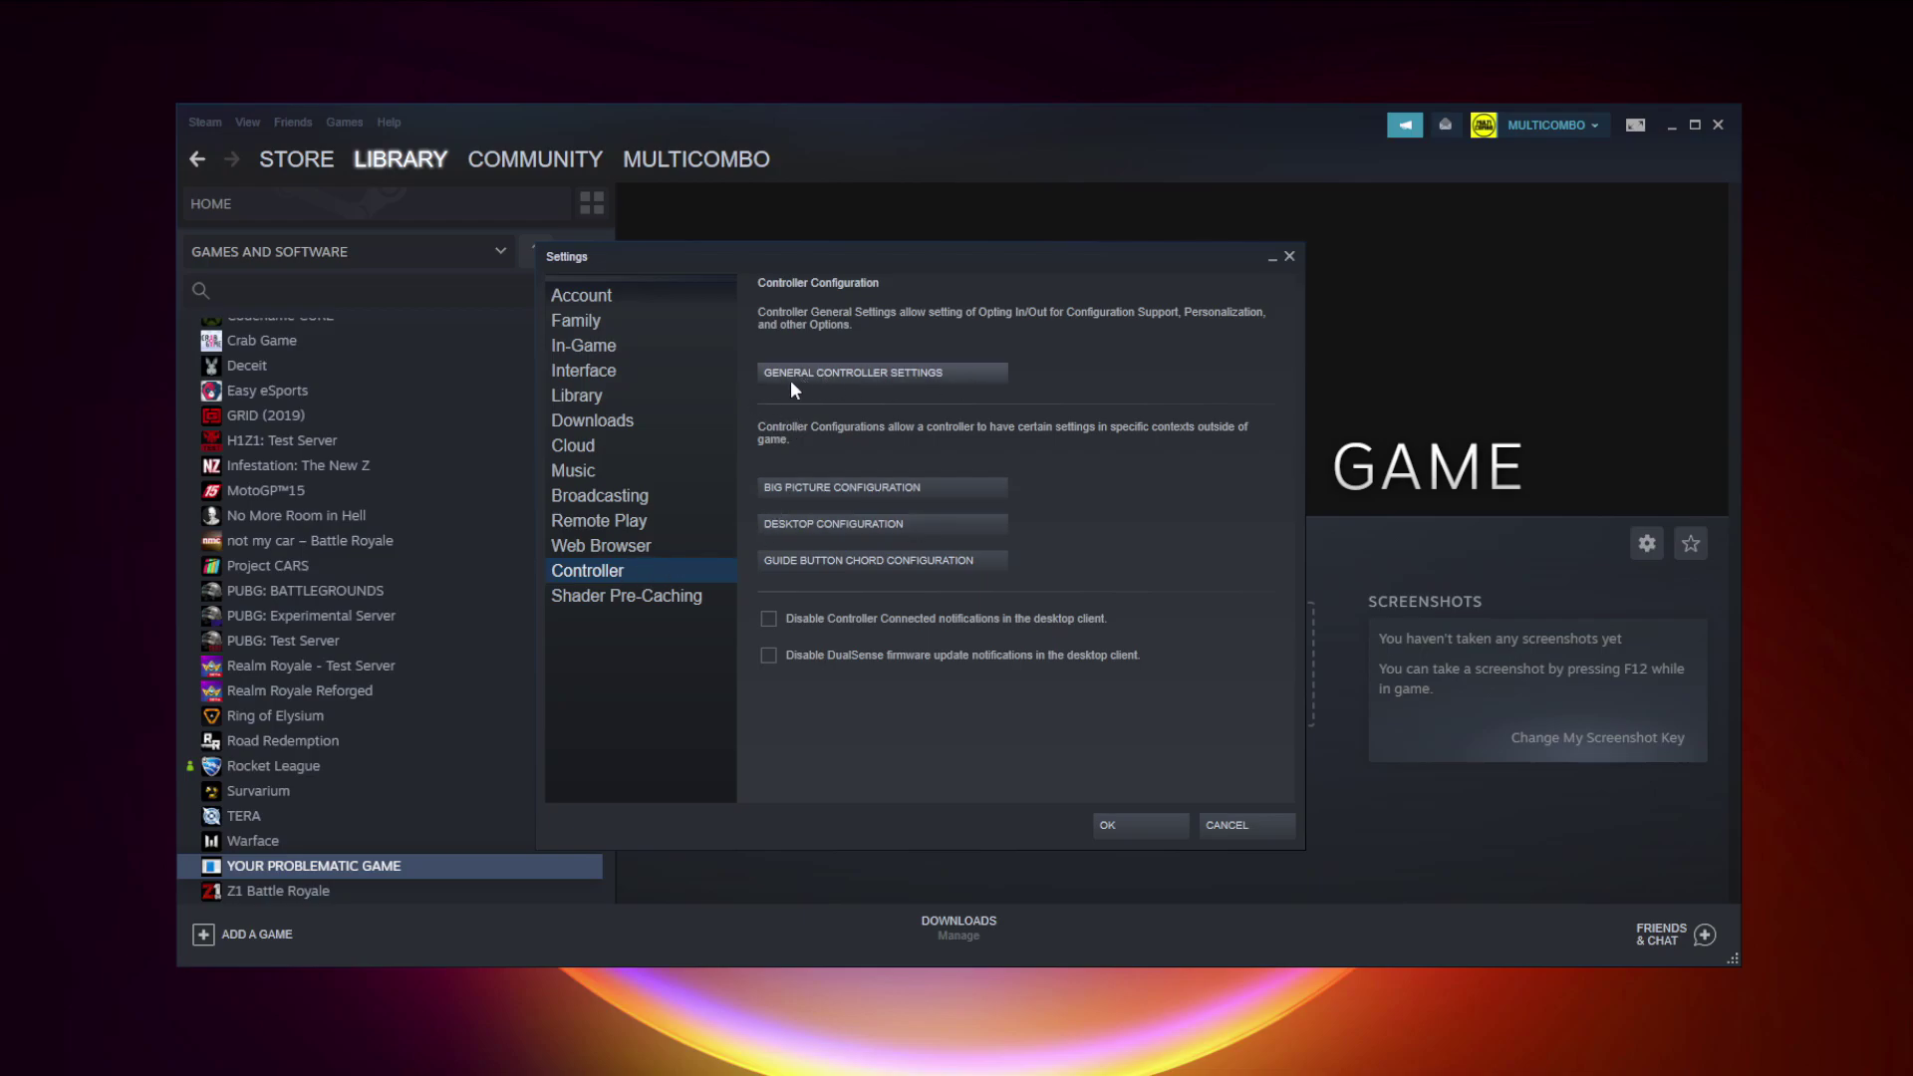
- Enable Xbox Configuration Support and calibrate the detected Xbox 360 Controller
{"action": "left_click", "coordinate": [885, 377]}
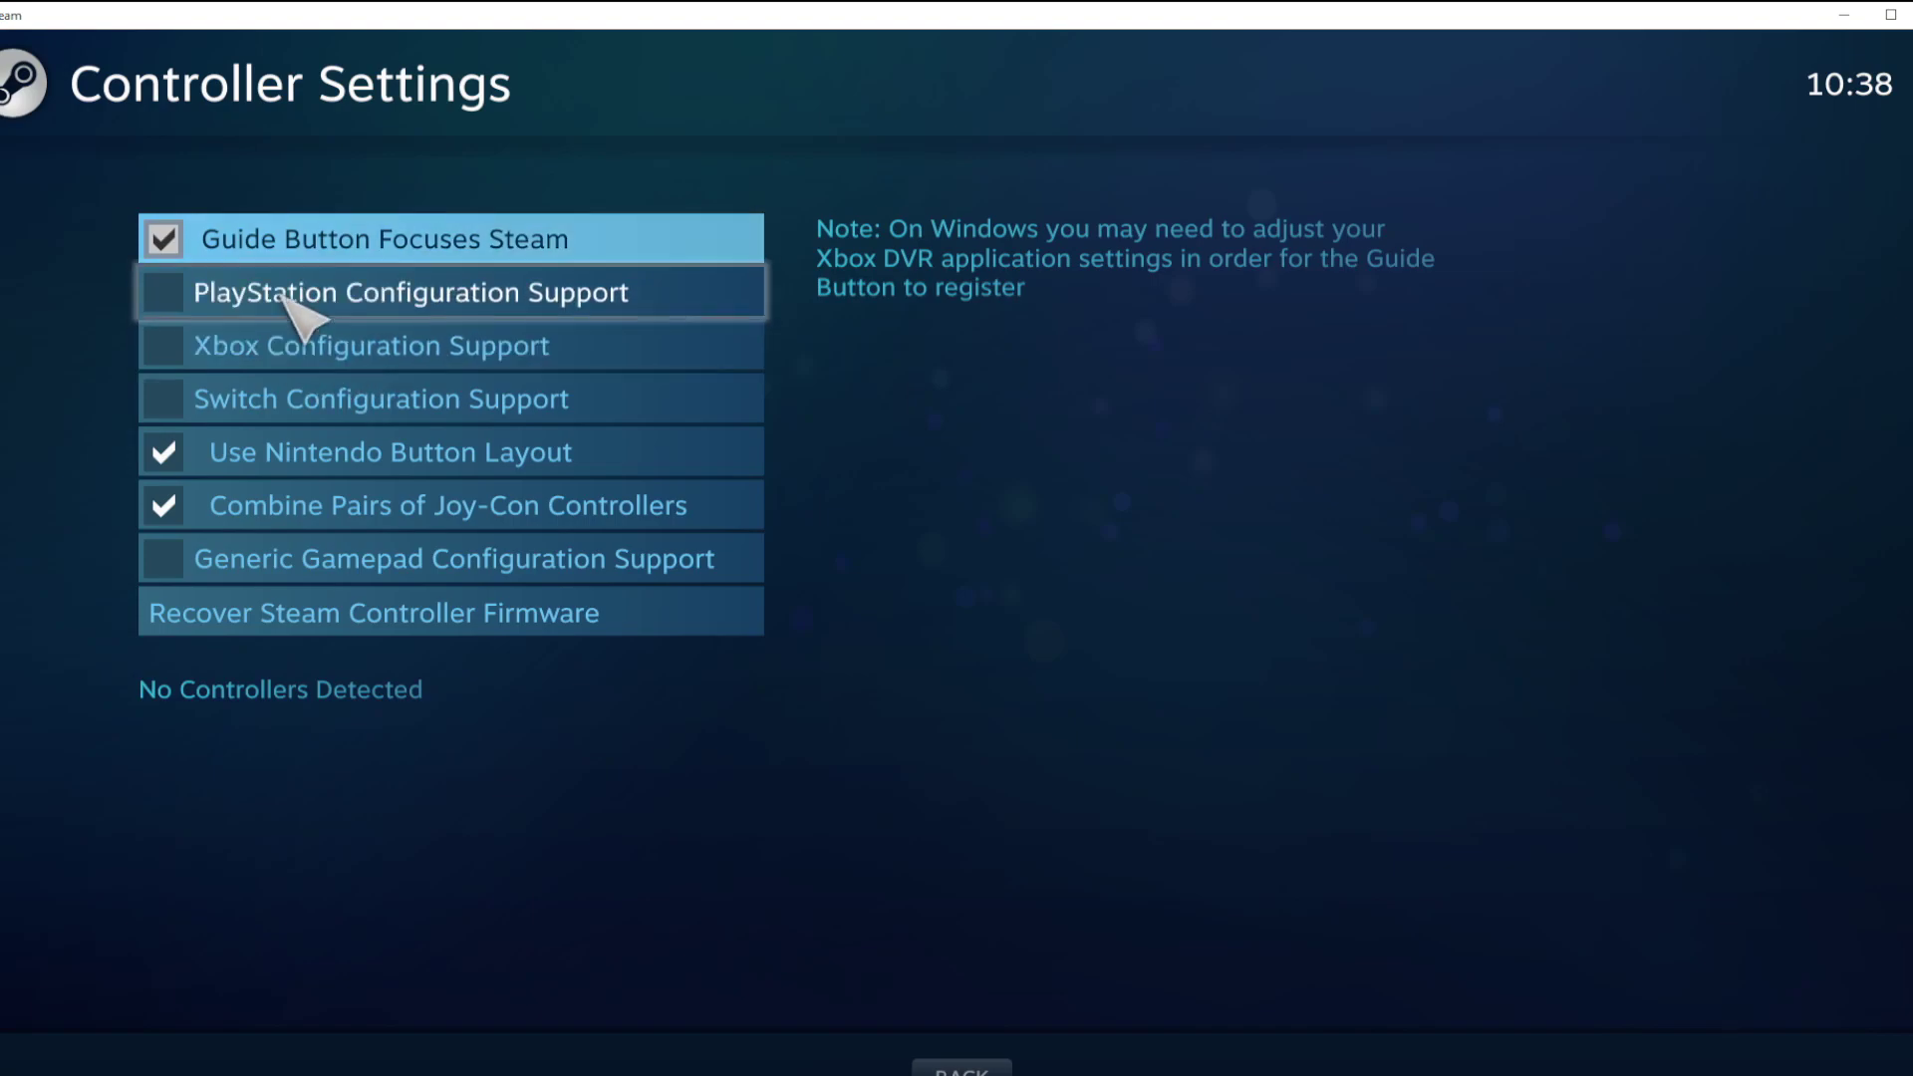
{"action": "left_click", "coordinate": [162, 344]}
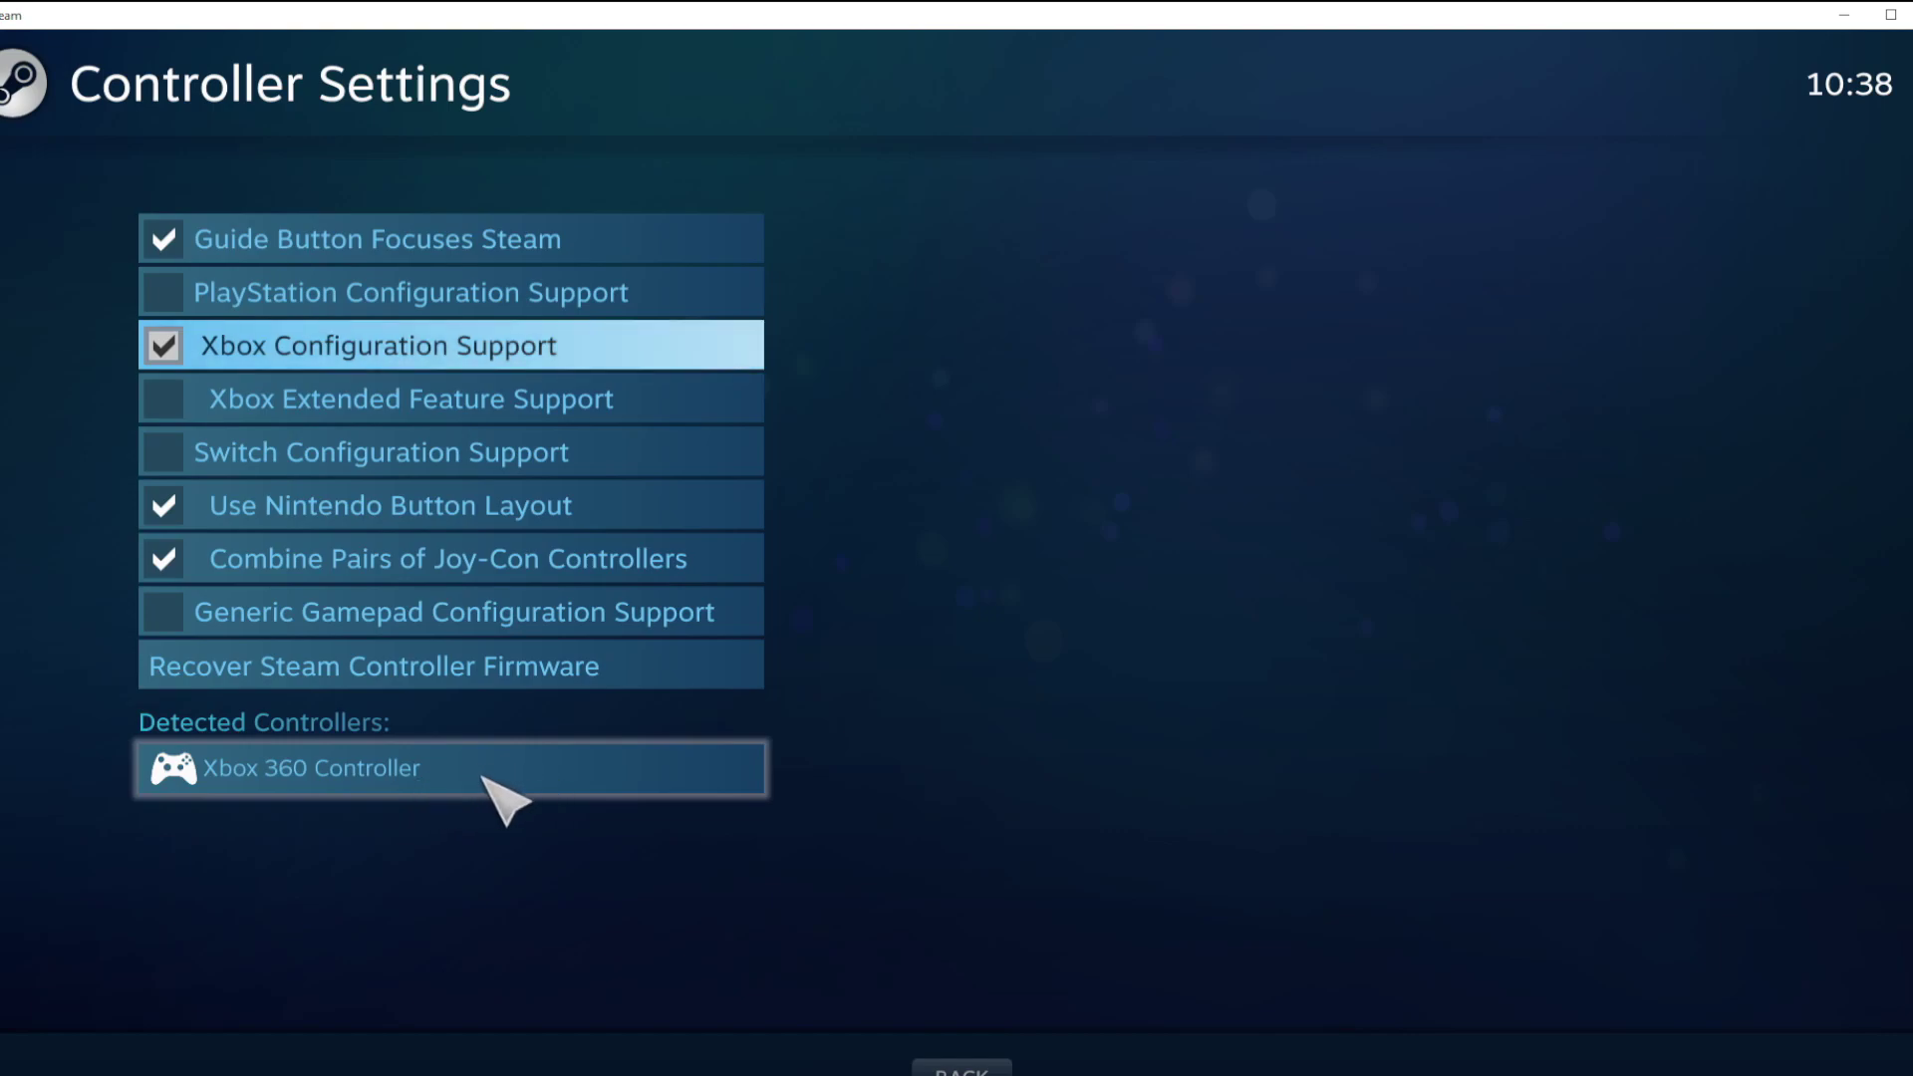
{"action": "left_click", "coordinate": [531, 777]}
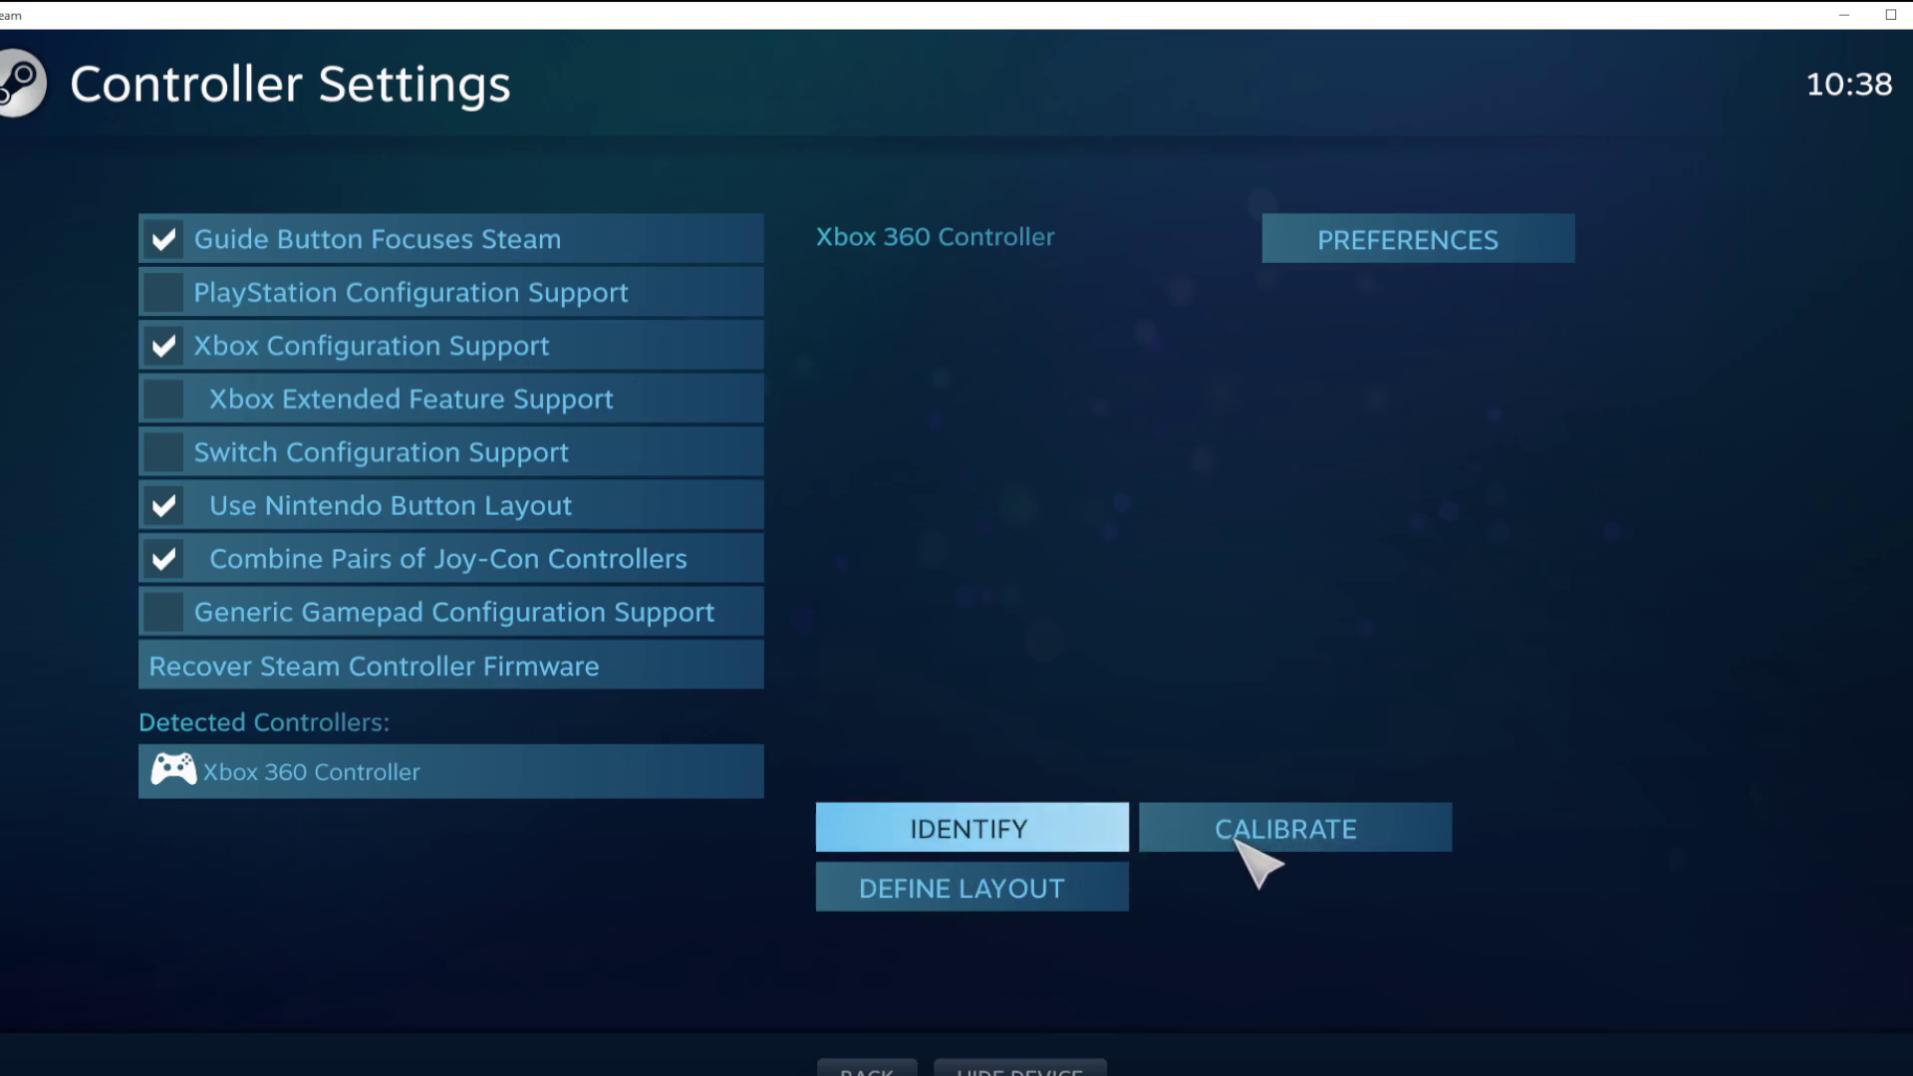
{"action": "left_click", "coordinate": [1298, 842]}
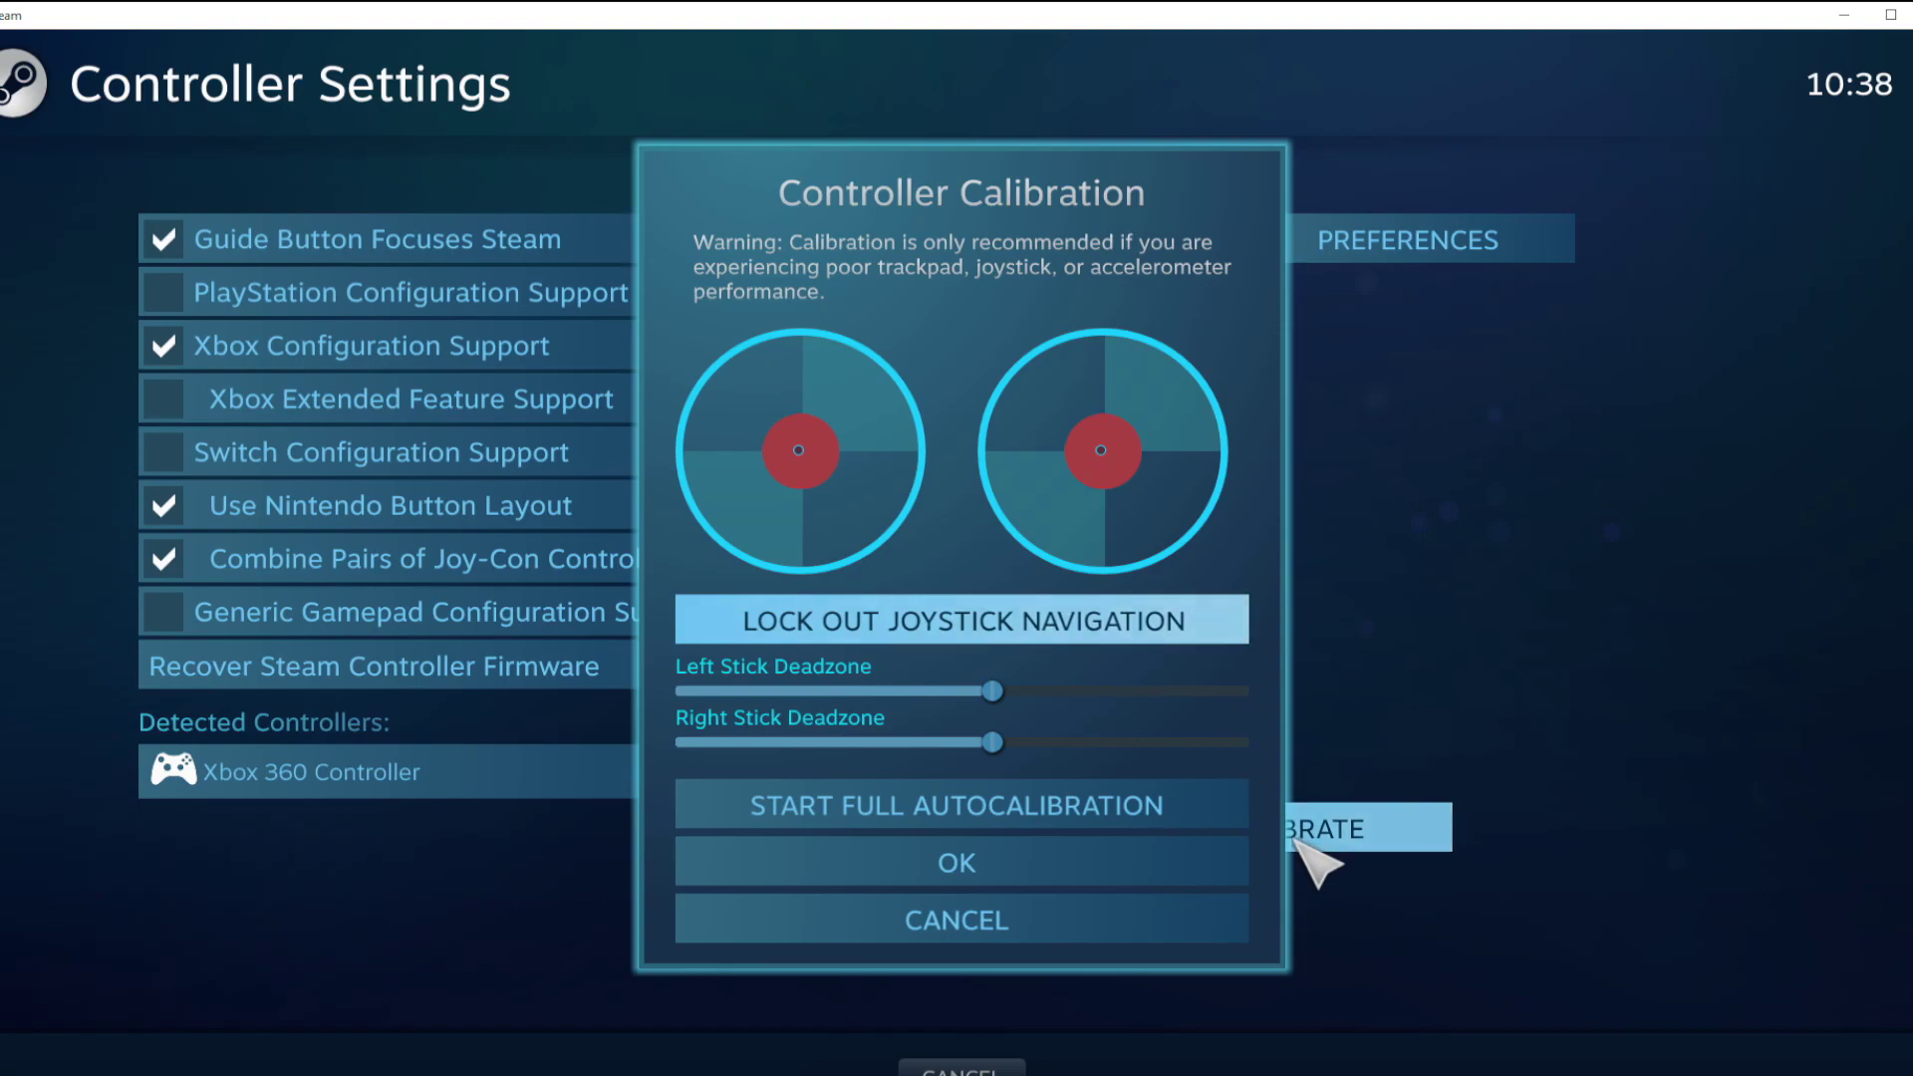
{"action": "left_click", "coordinate": [1096, 863]}
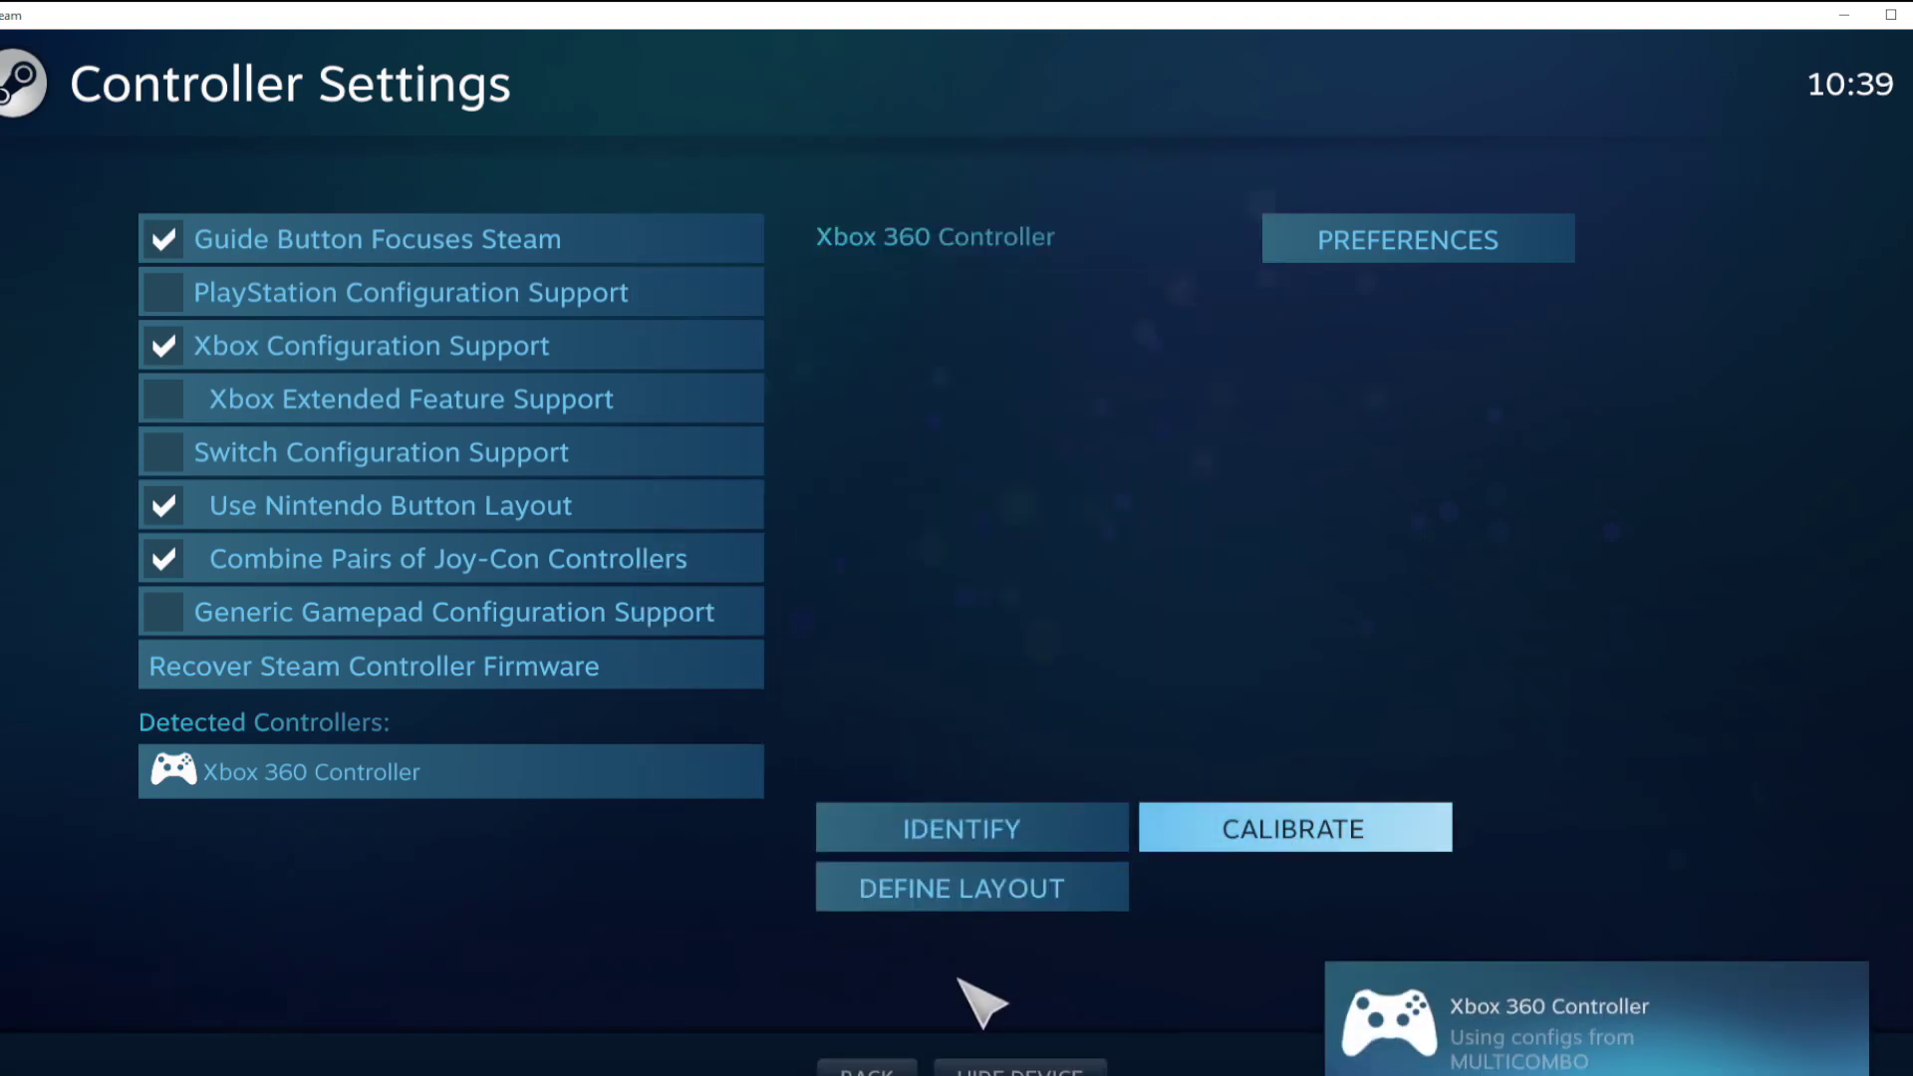
{"action": "key", "text": "Escape"}
{"action": "key", "text": "Escape"}
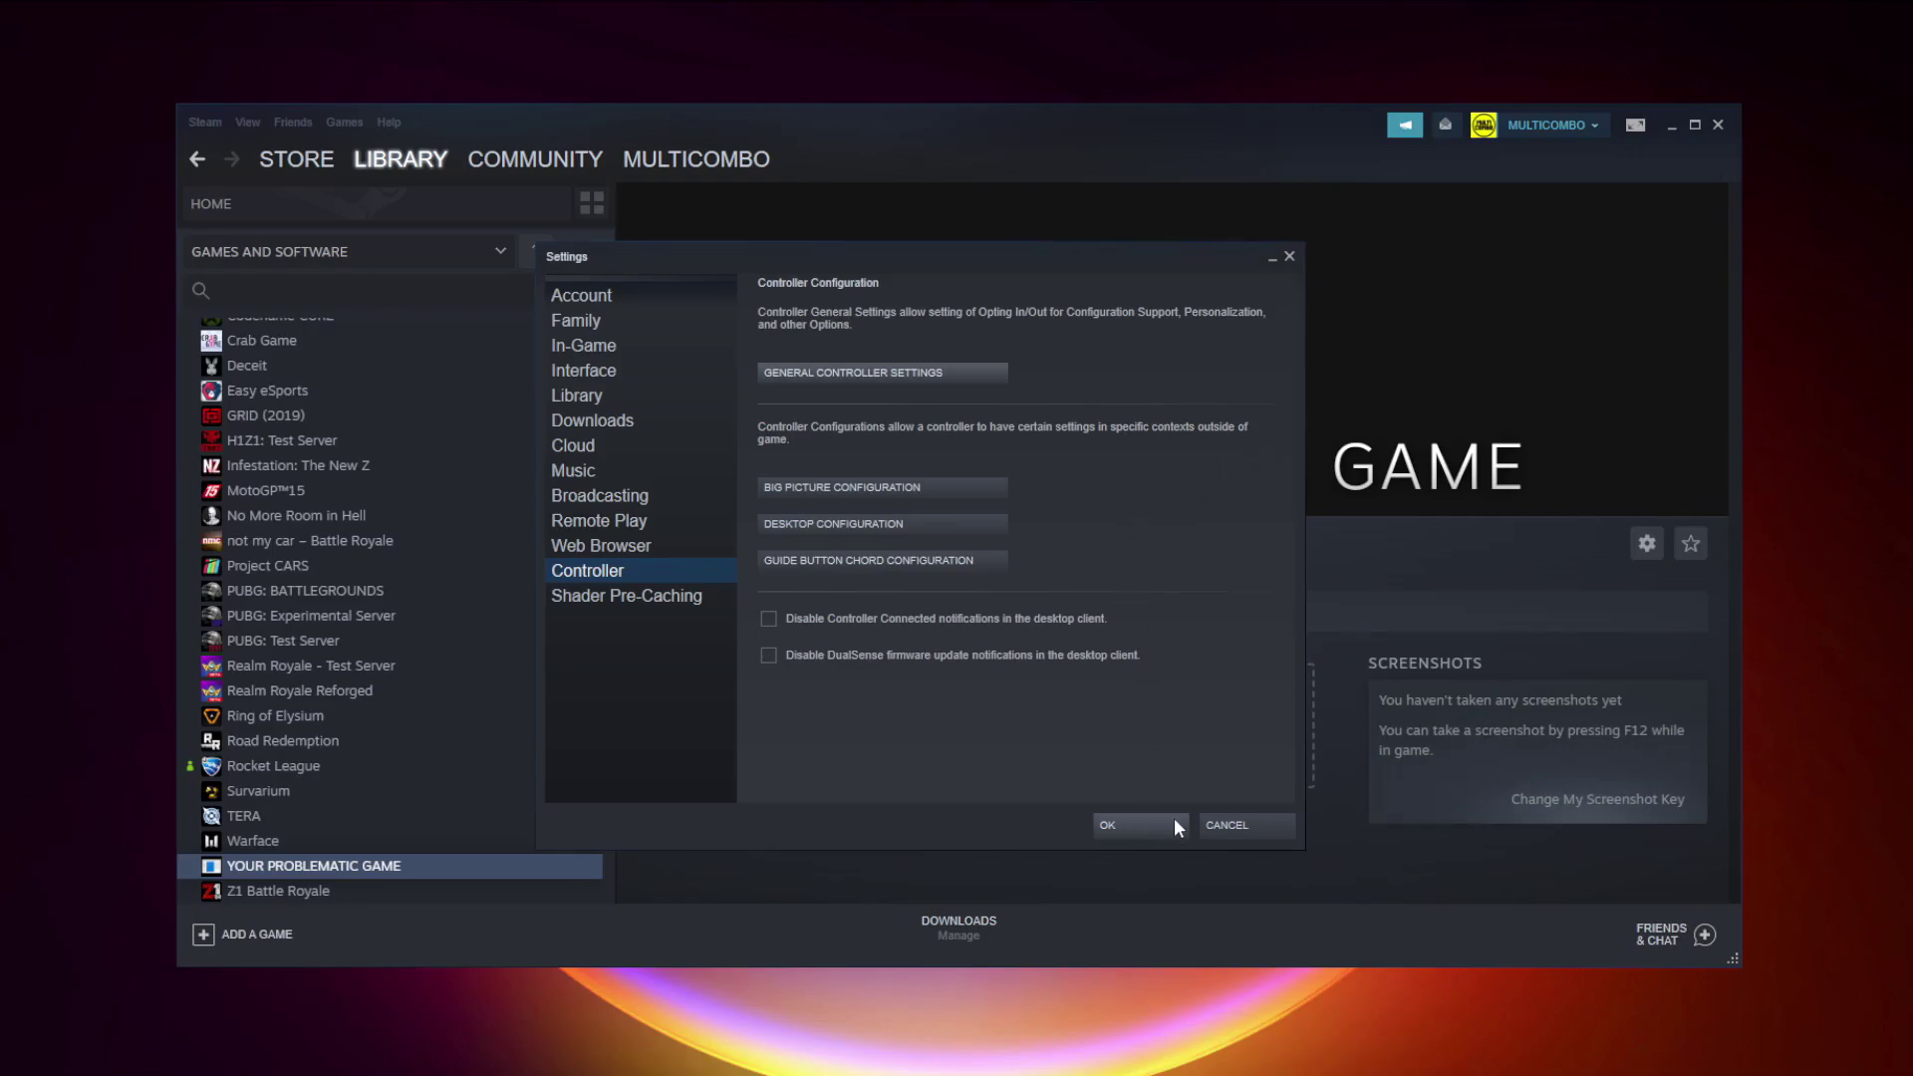
- Save and close the Settings window with OK
{"action": "left_click", "coordinate": [1142, 823]}
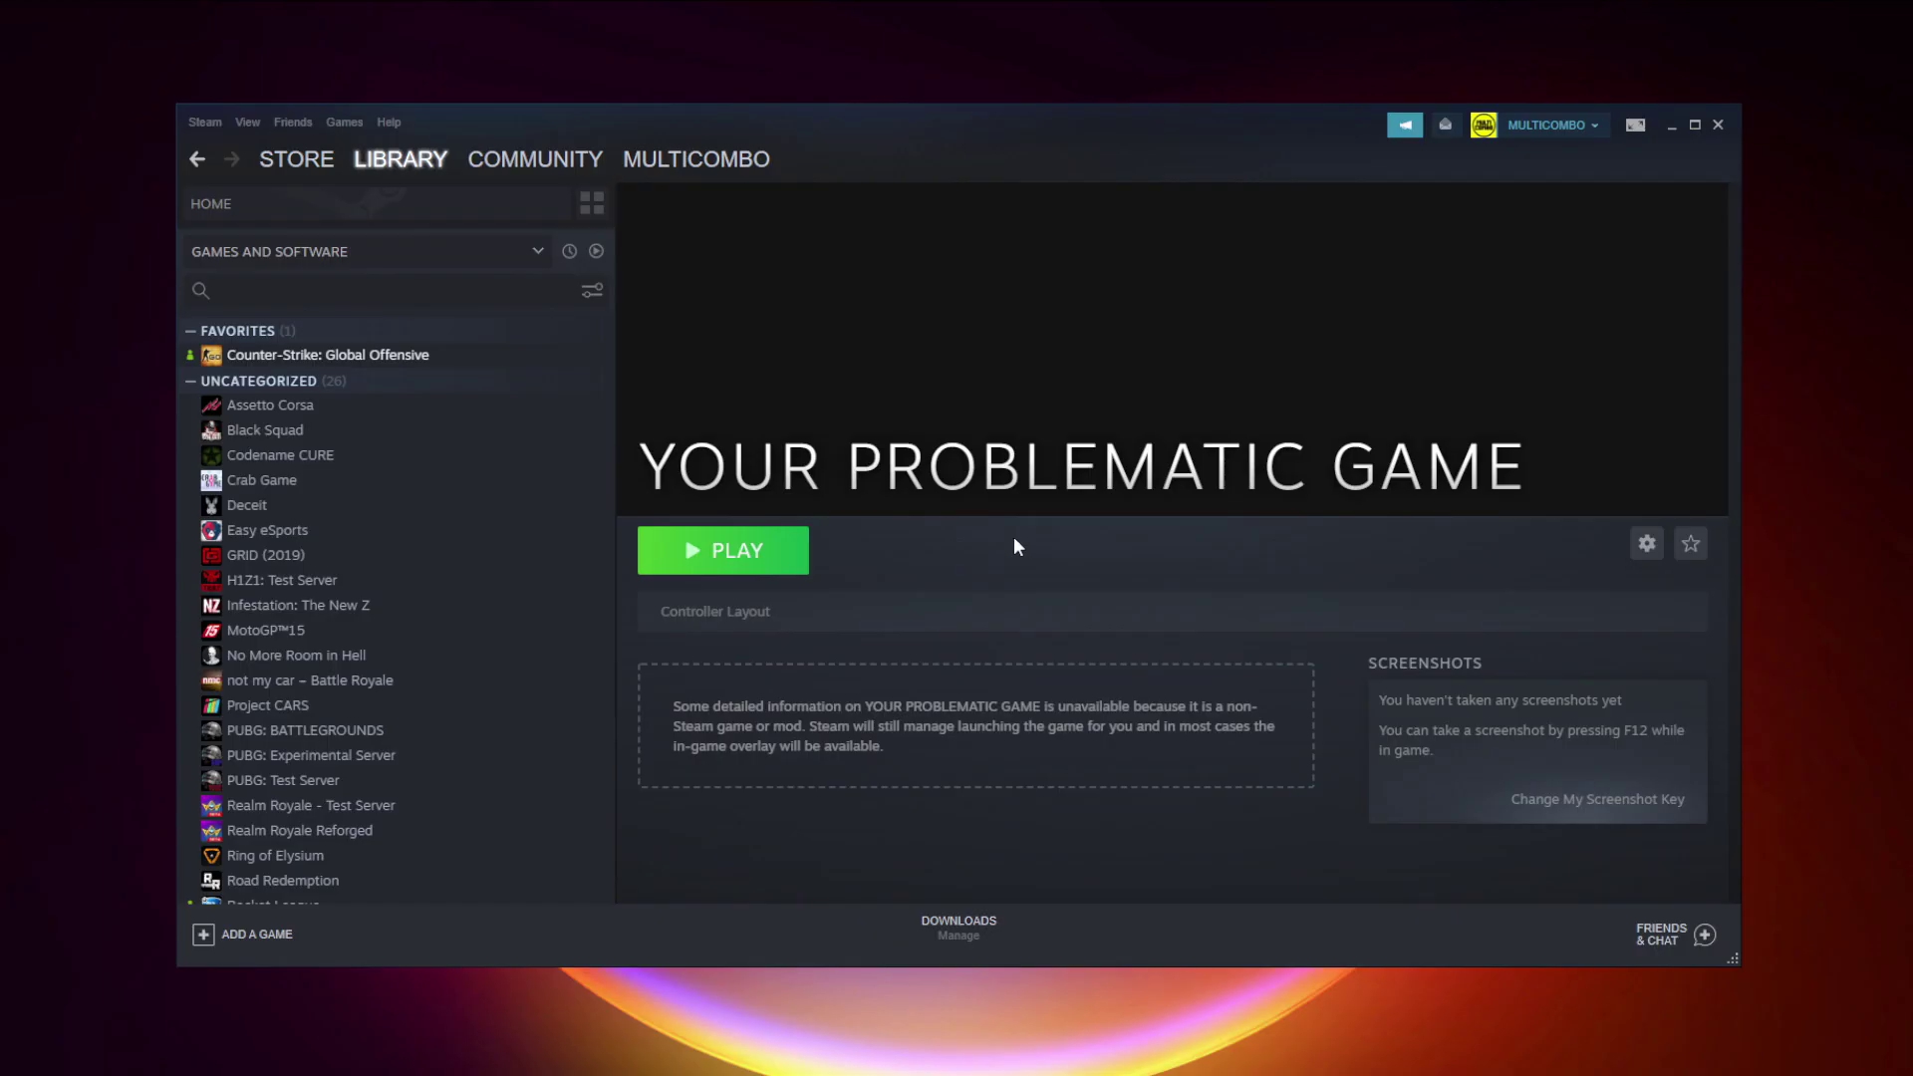
- In Big Picture mode, open Manage Game for the first Continue playing tile
{"action": "left_click", "coordinate": [1635, 127]}
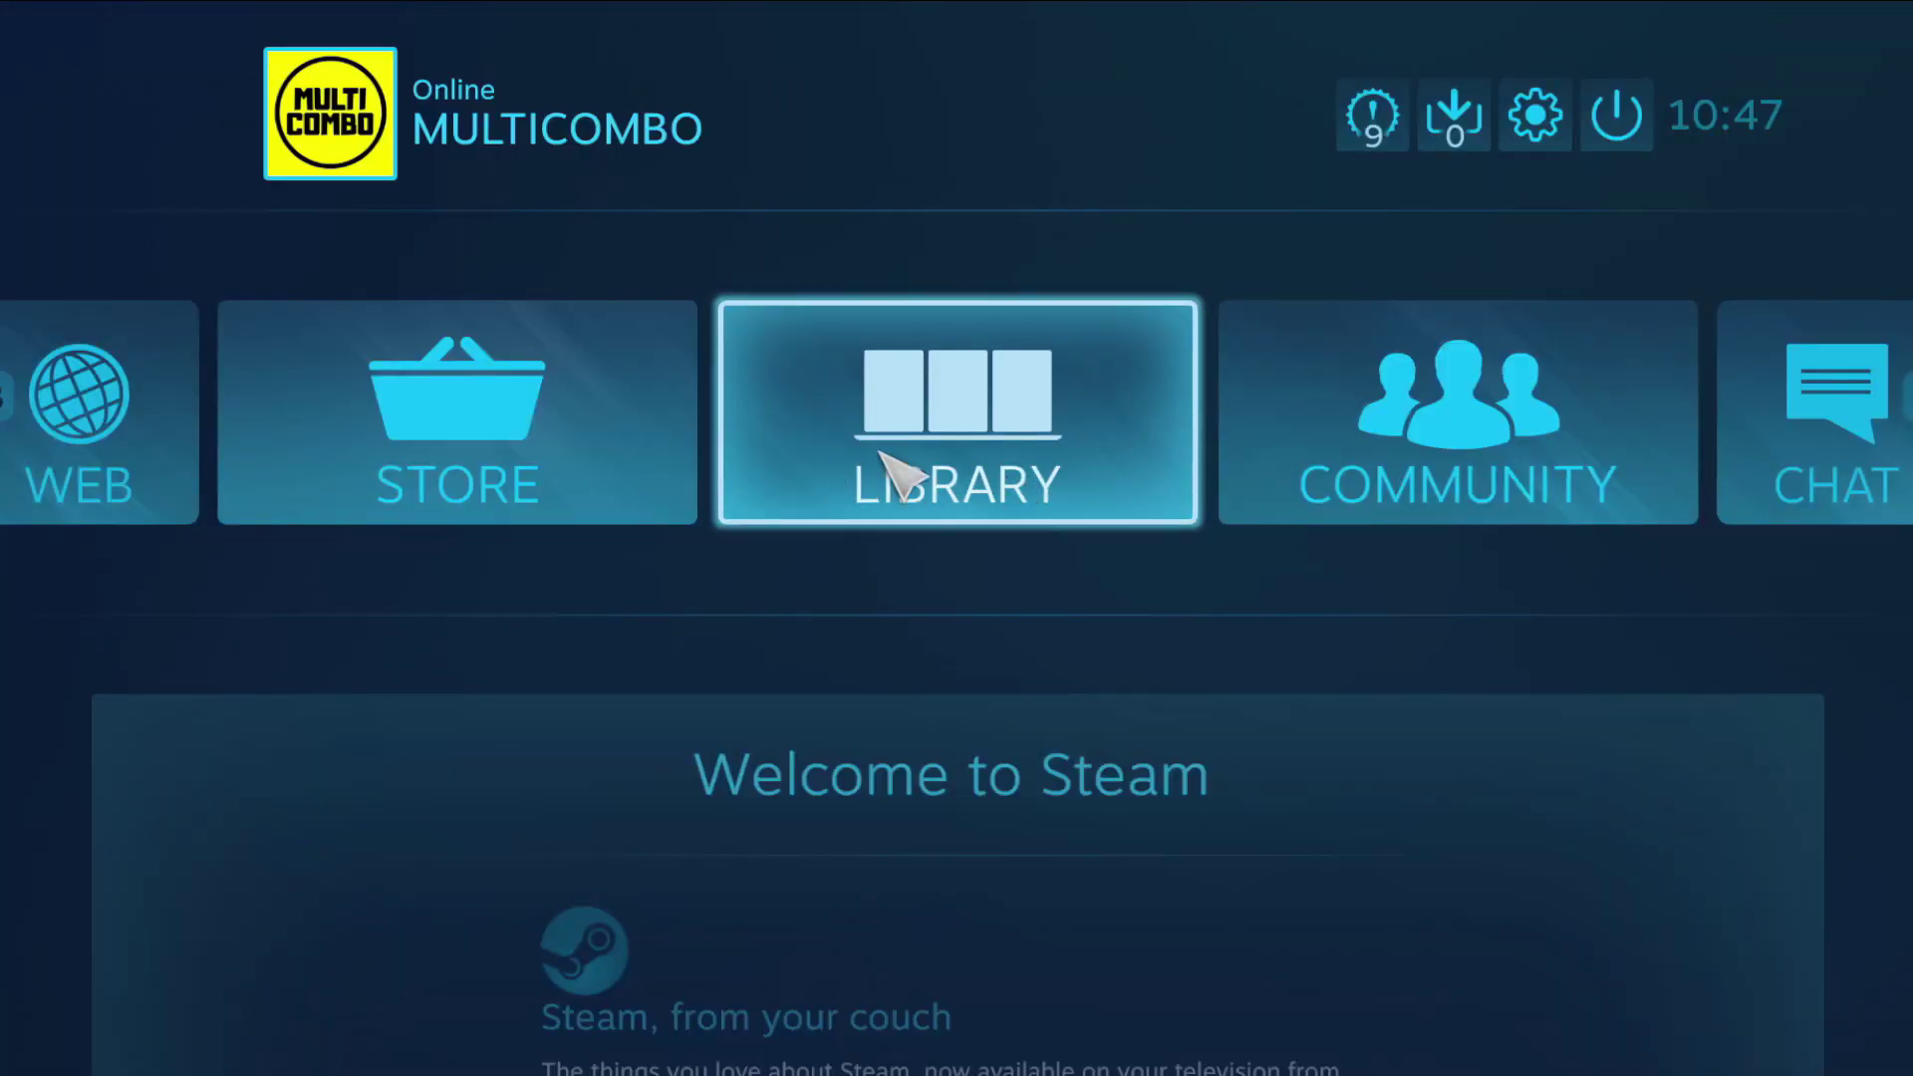
{"action": "left_click", "coordinate": [976, 496]}
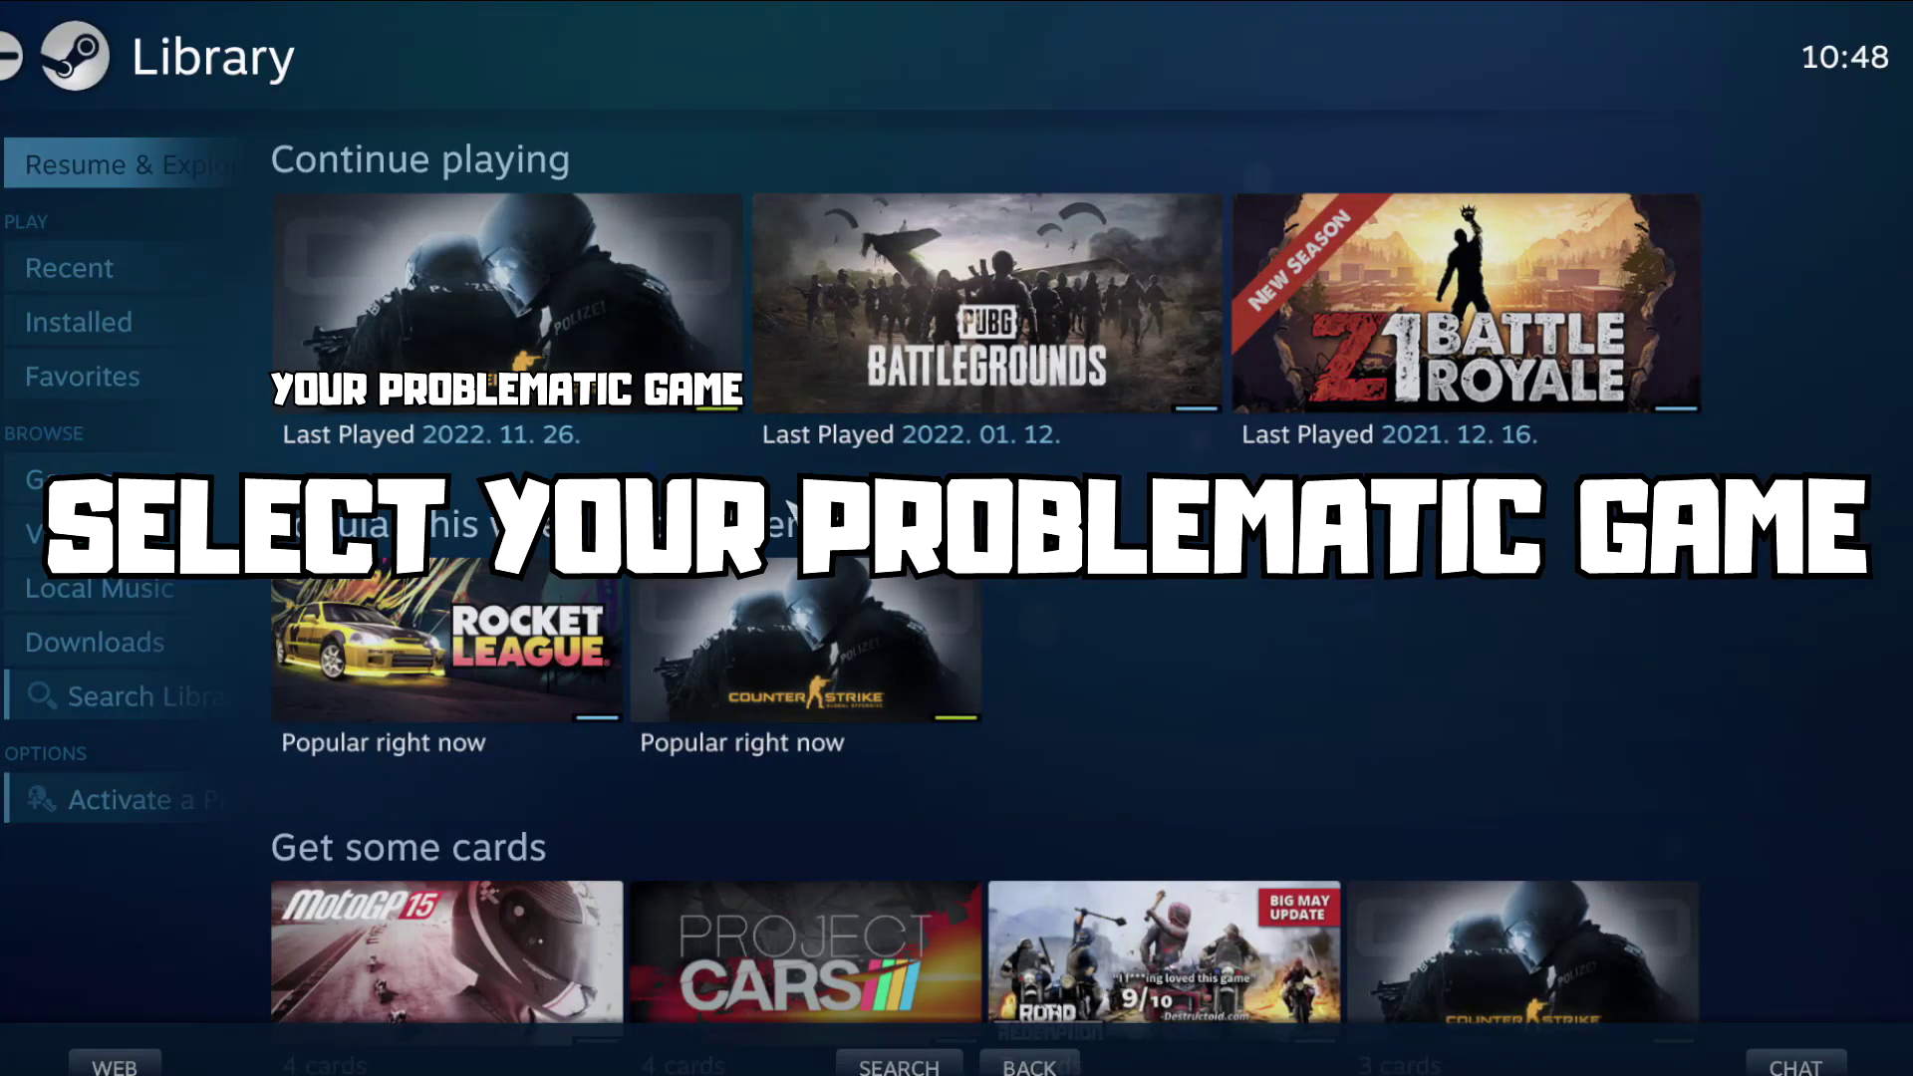
{"action": "key", "text": "Down"}
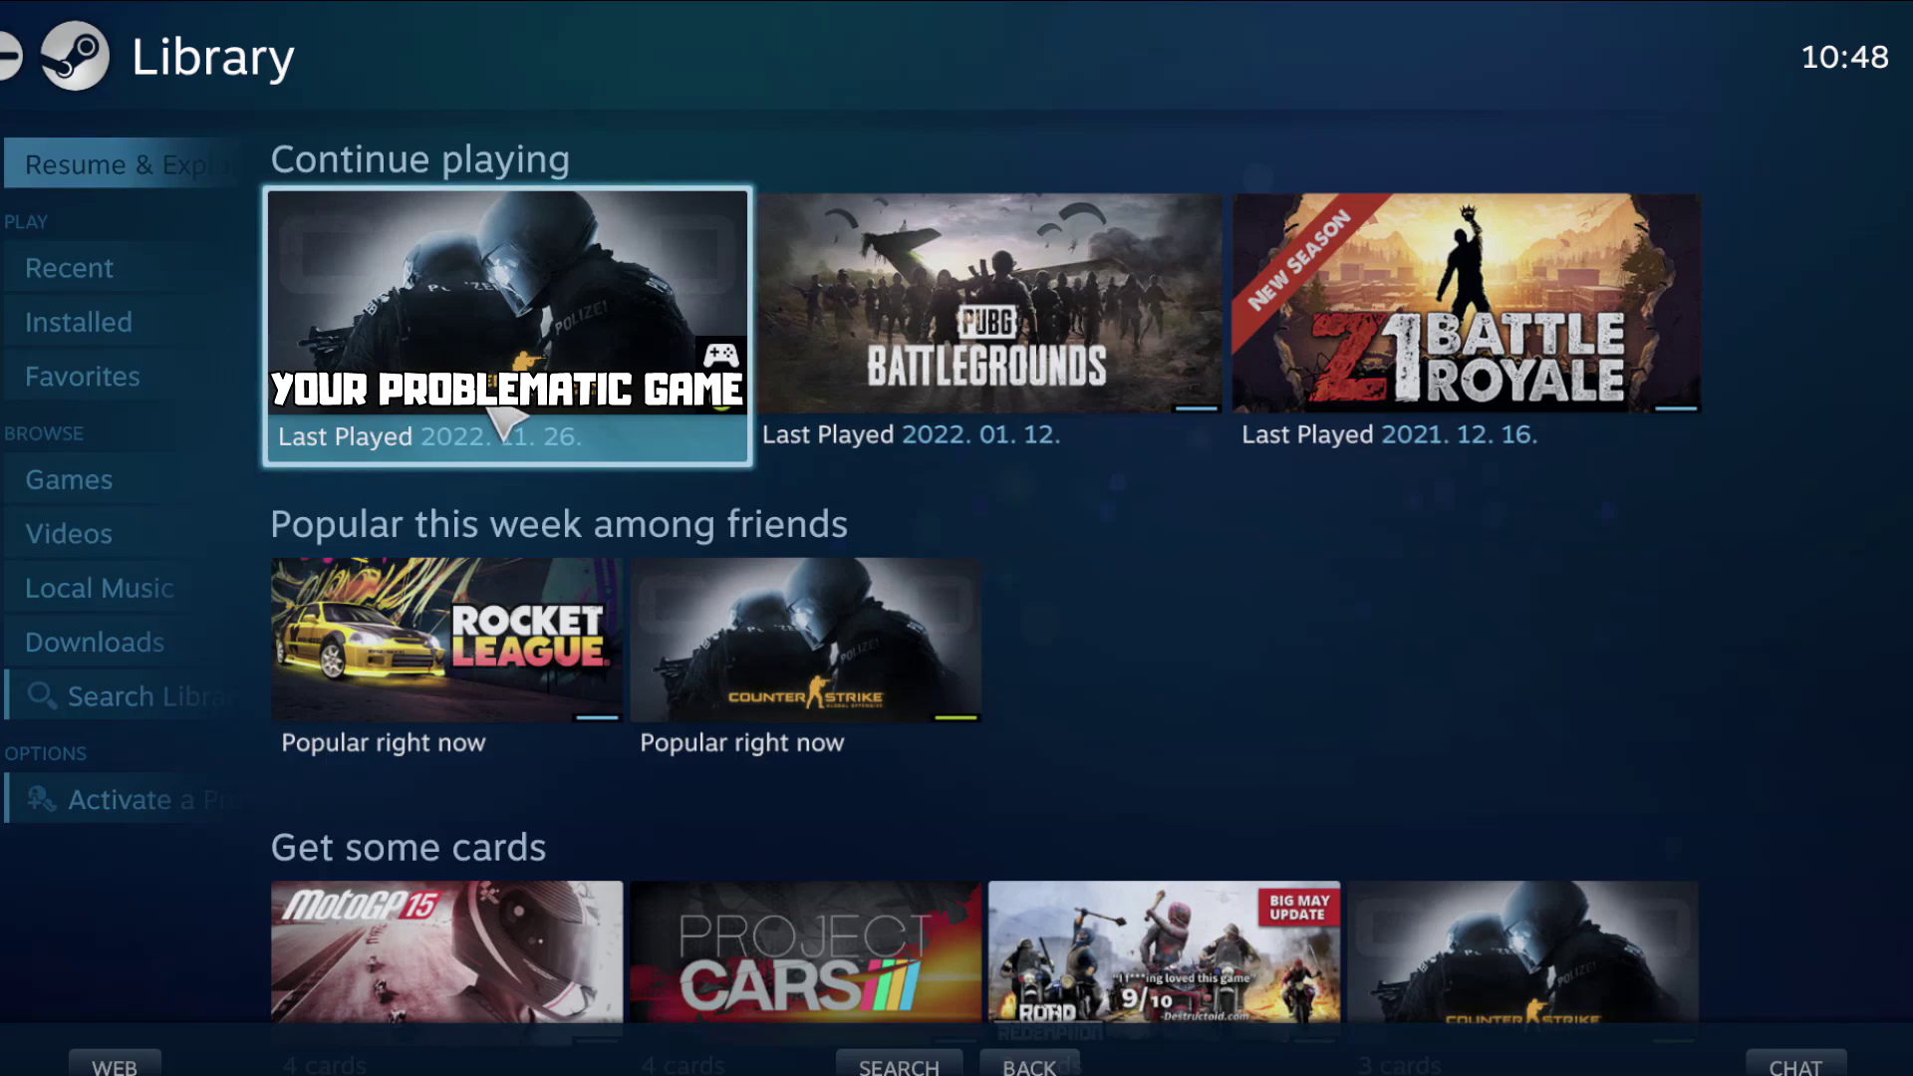
{"action": "left_click", "coordinate": [495, 409]}
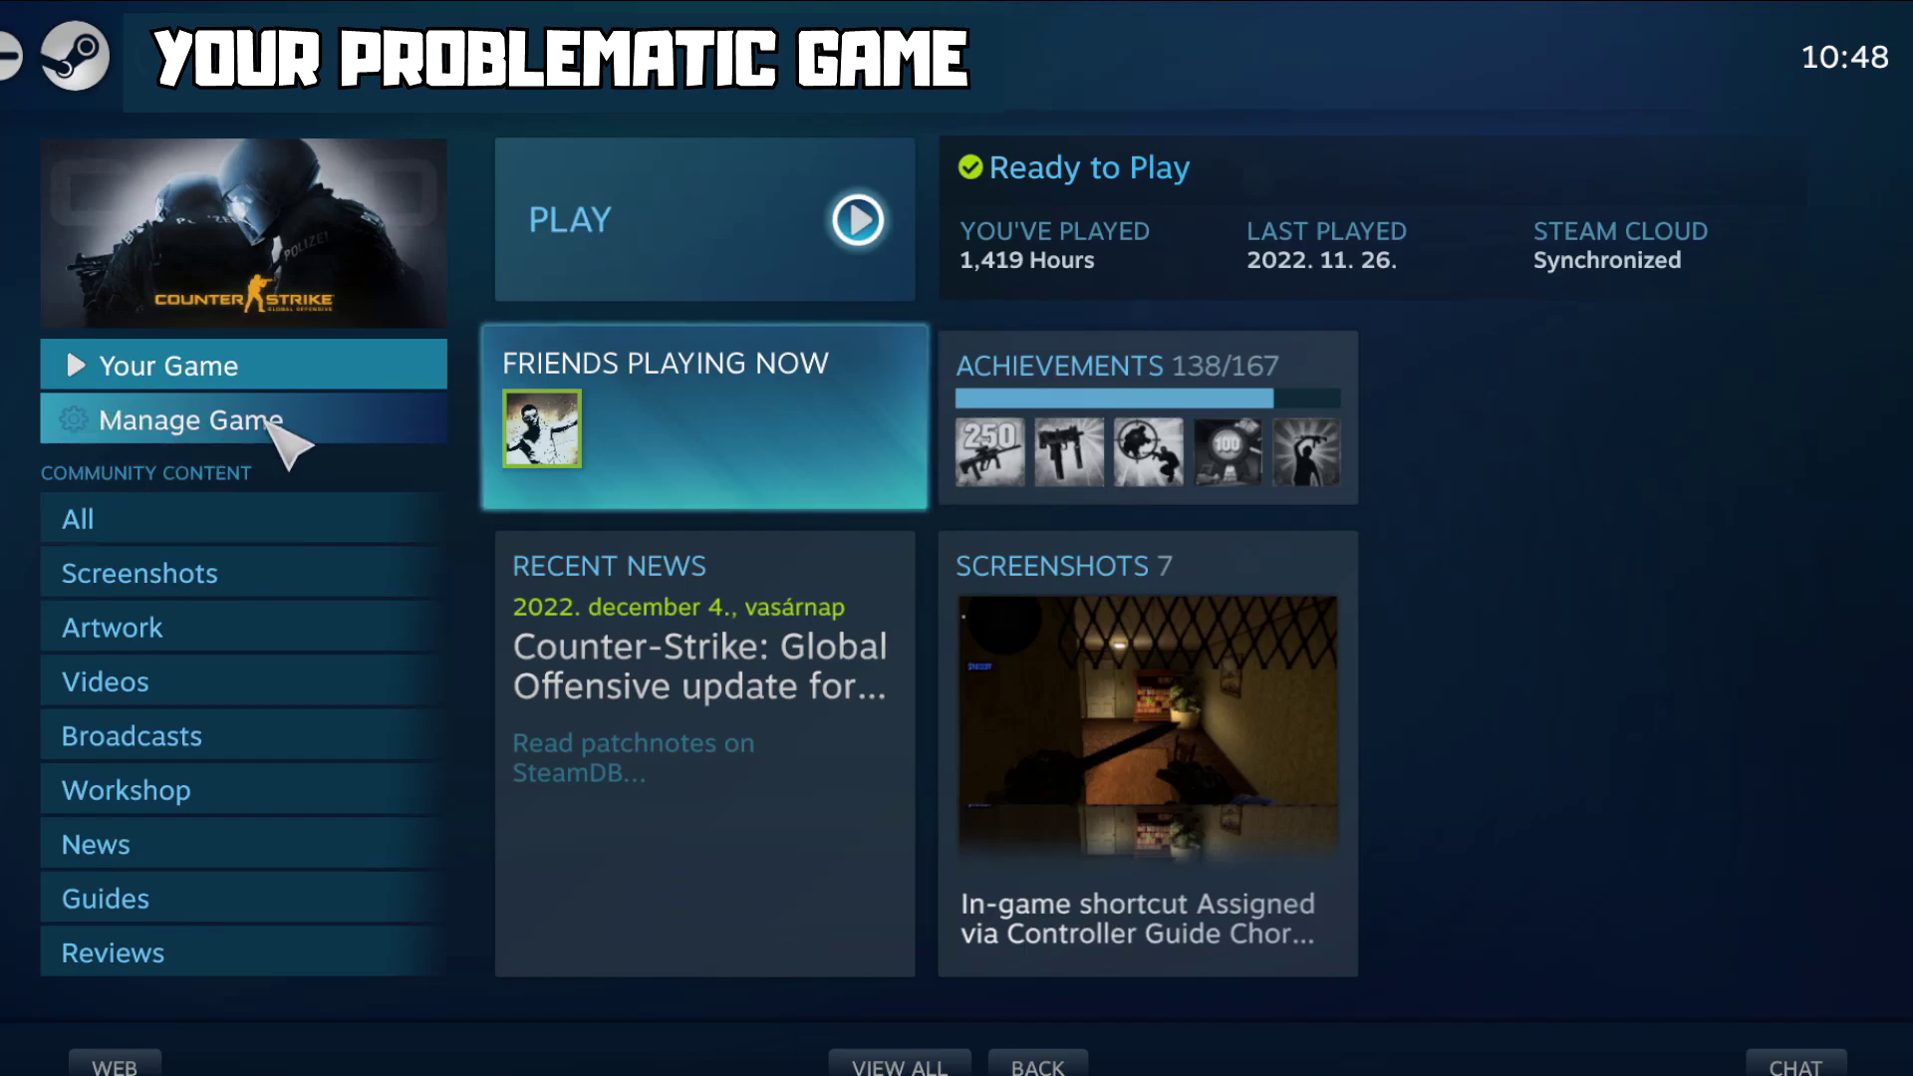
{"action": "left_click", "coordinate": [269, 421]}
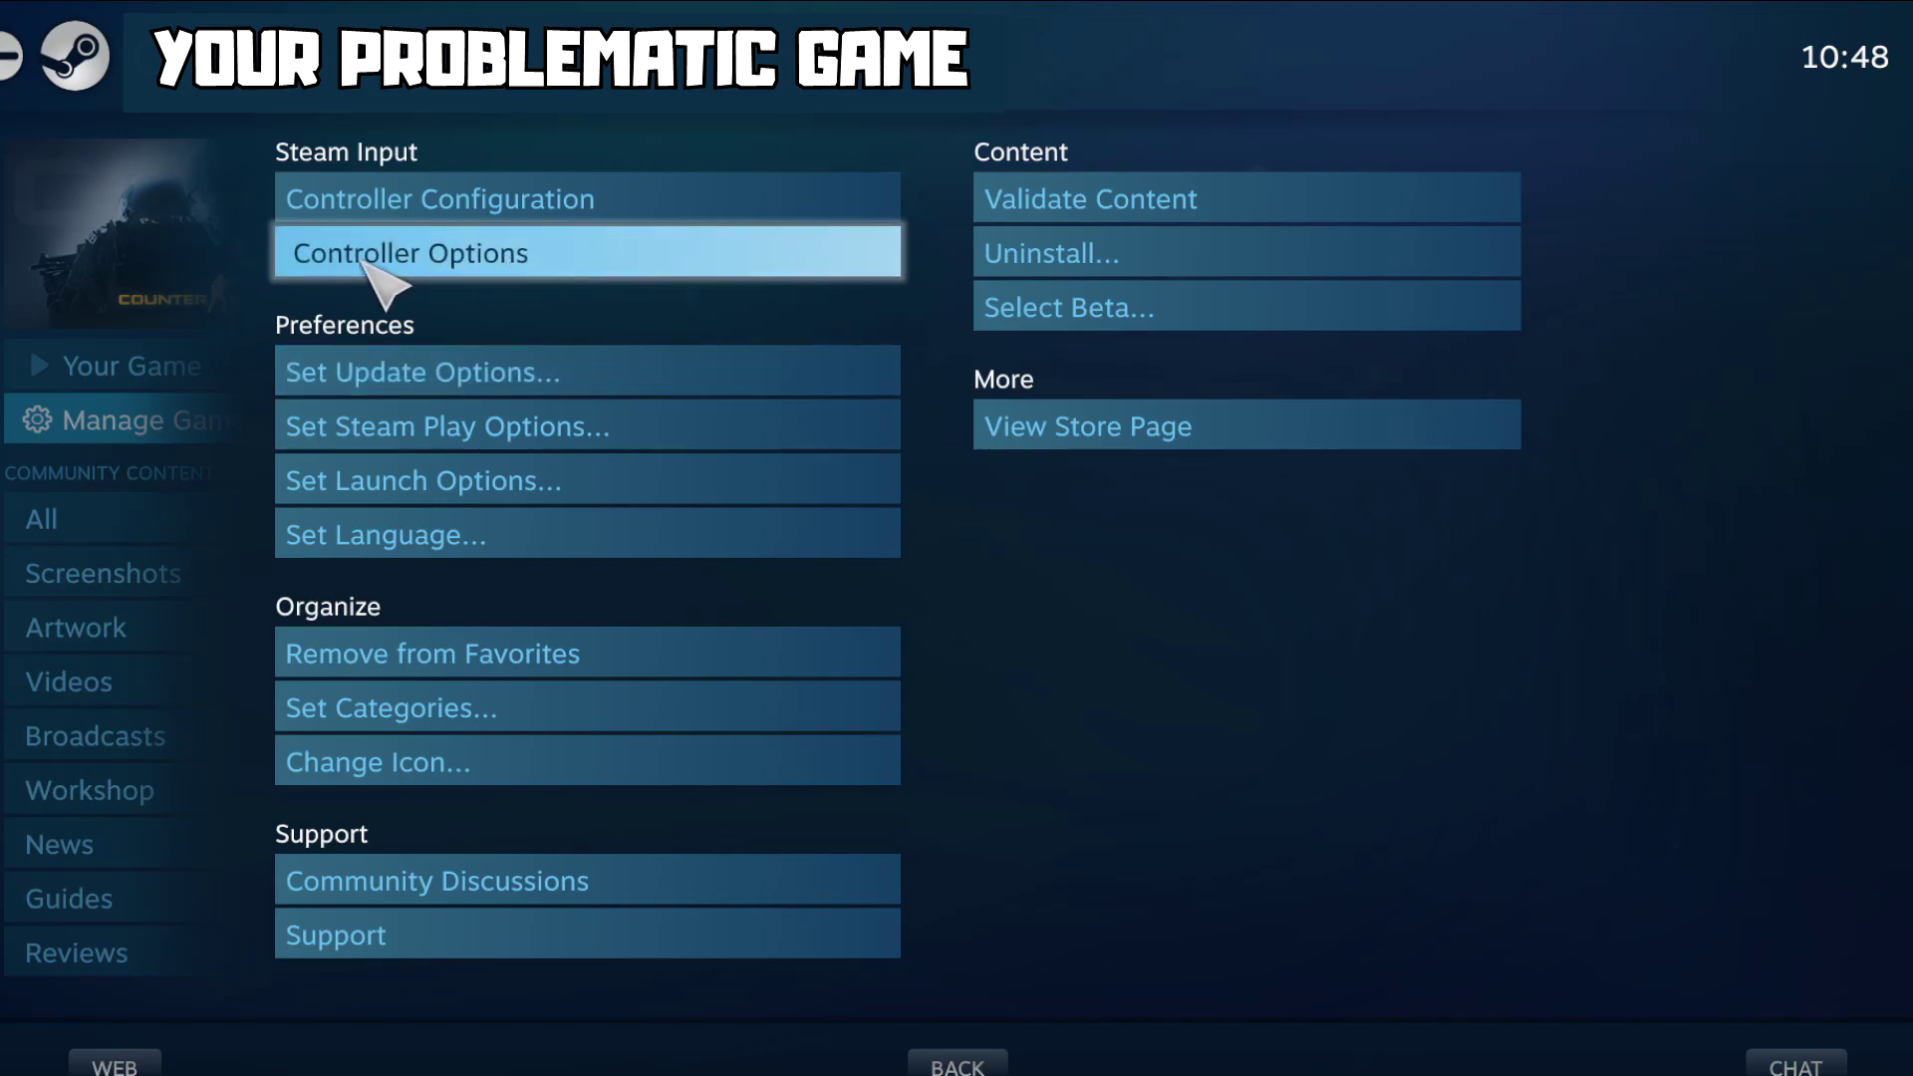
- Set the game's Steam Input Per-Game Setting to Forced Off and confirm with OK
{"action": "left_click", "coordinate": [546, 257]}
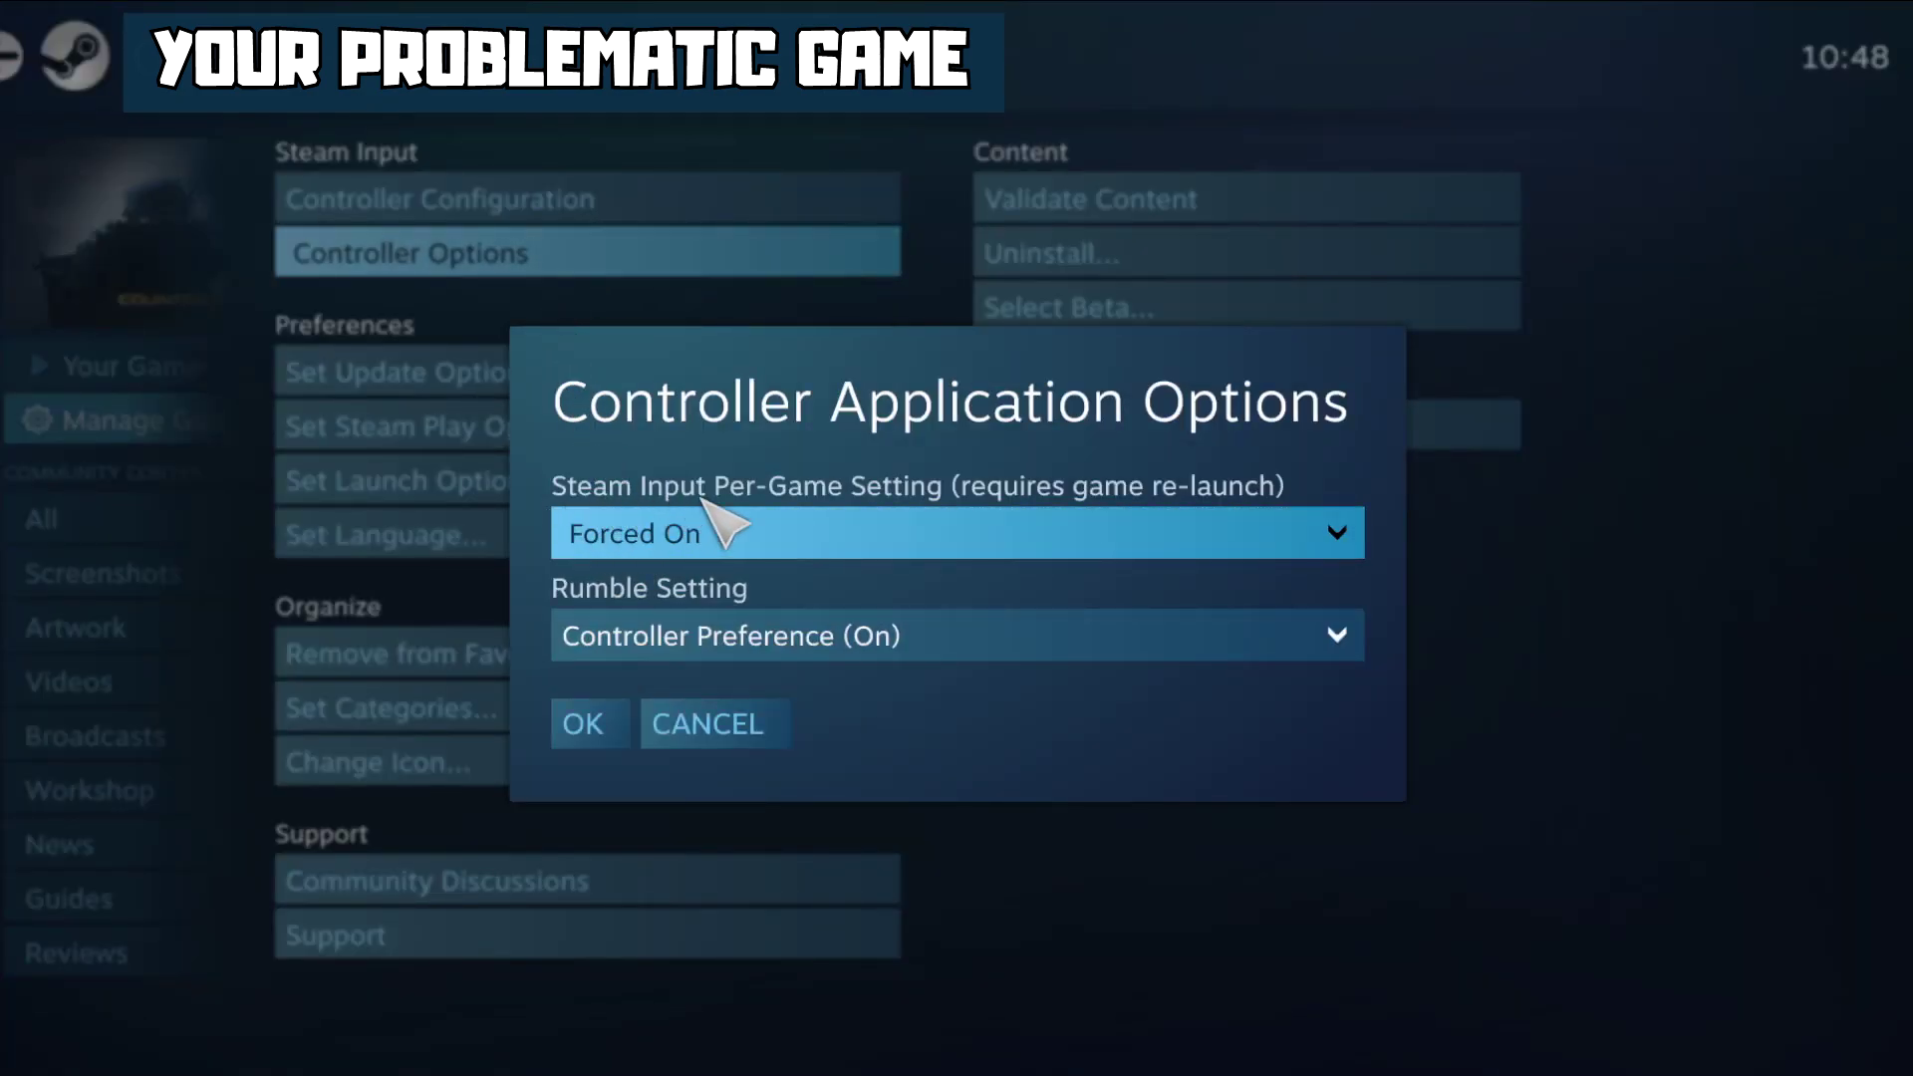
{"action": "left_click", "coordinate": [910, 547]}
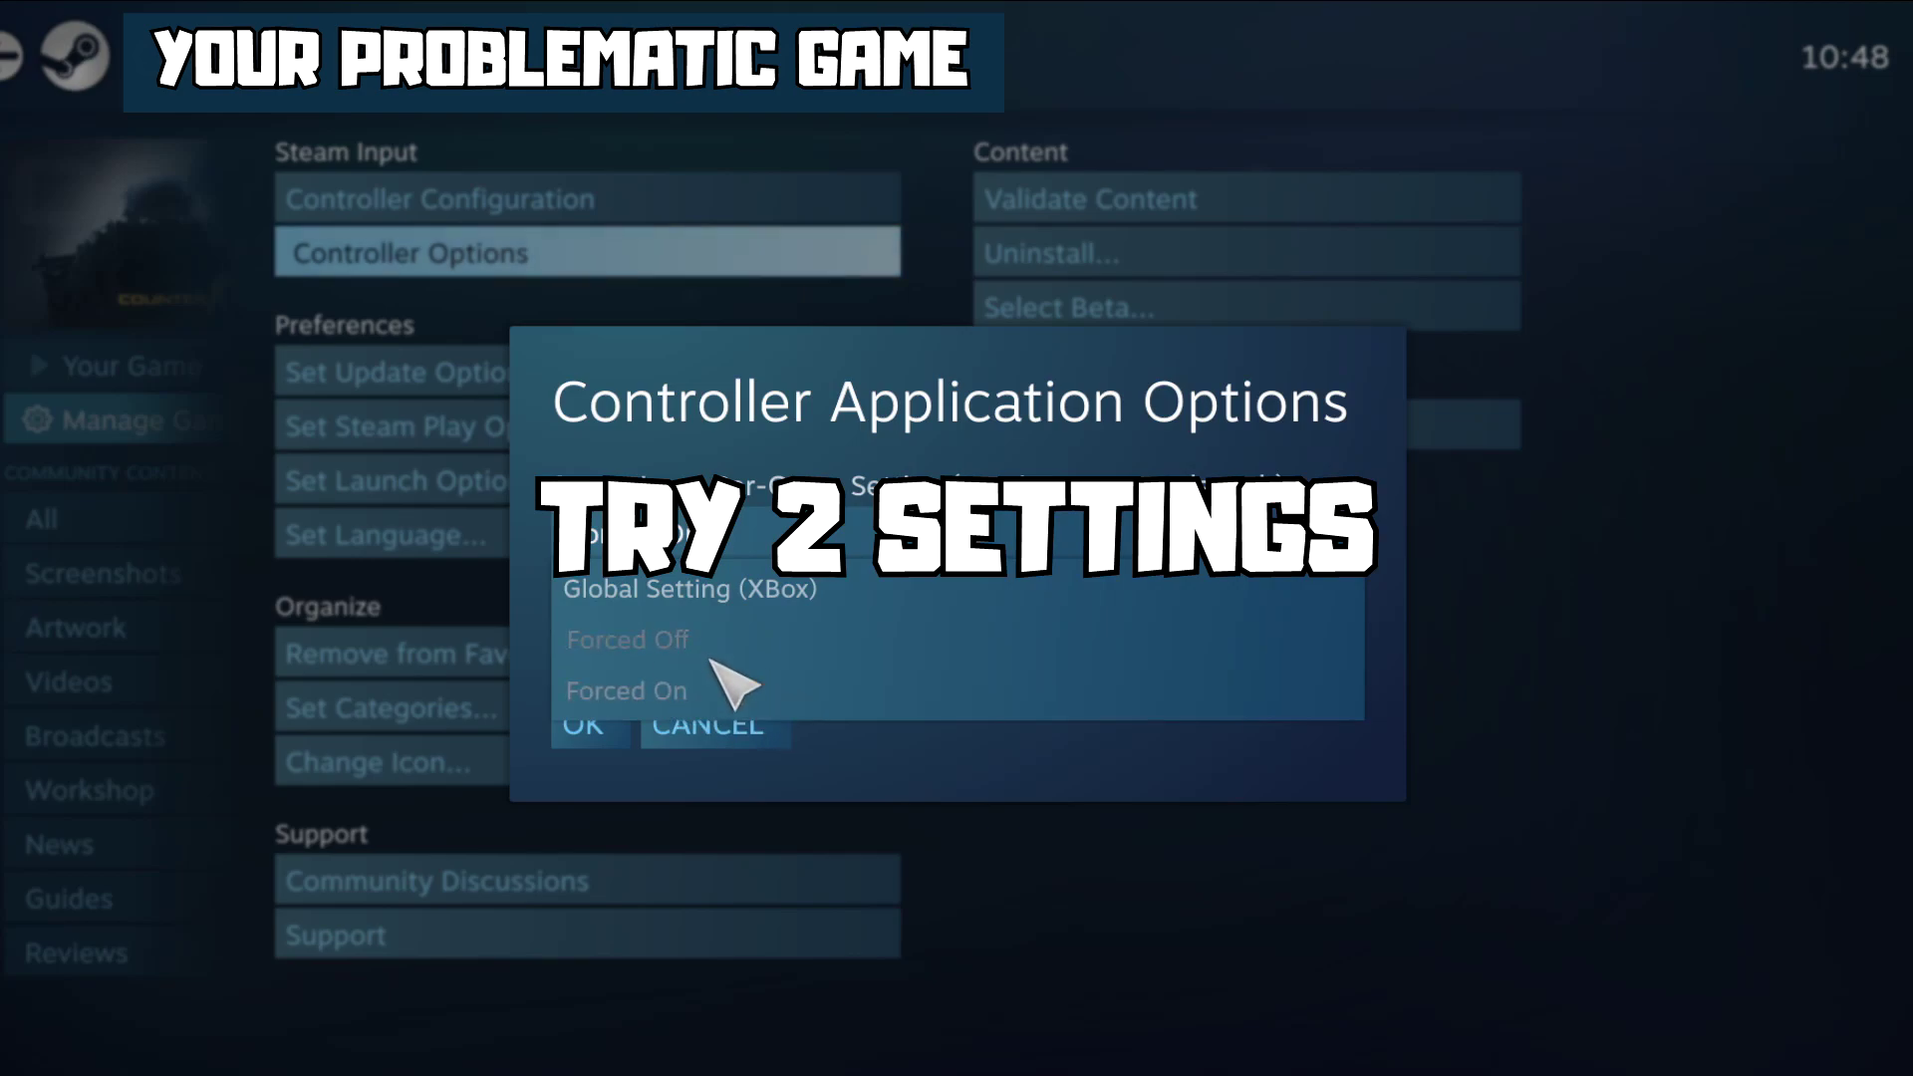
{"action": "left_click", "coordinate": [637, 641]}
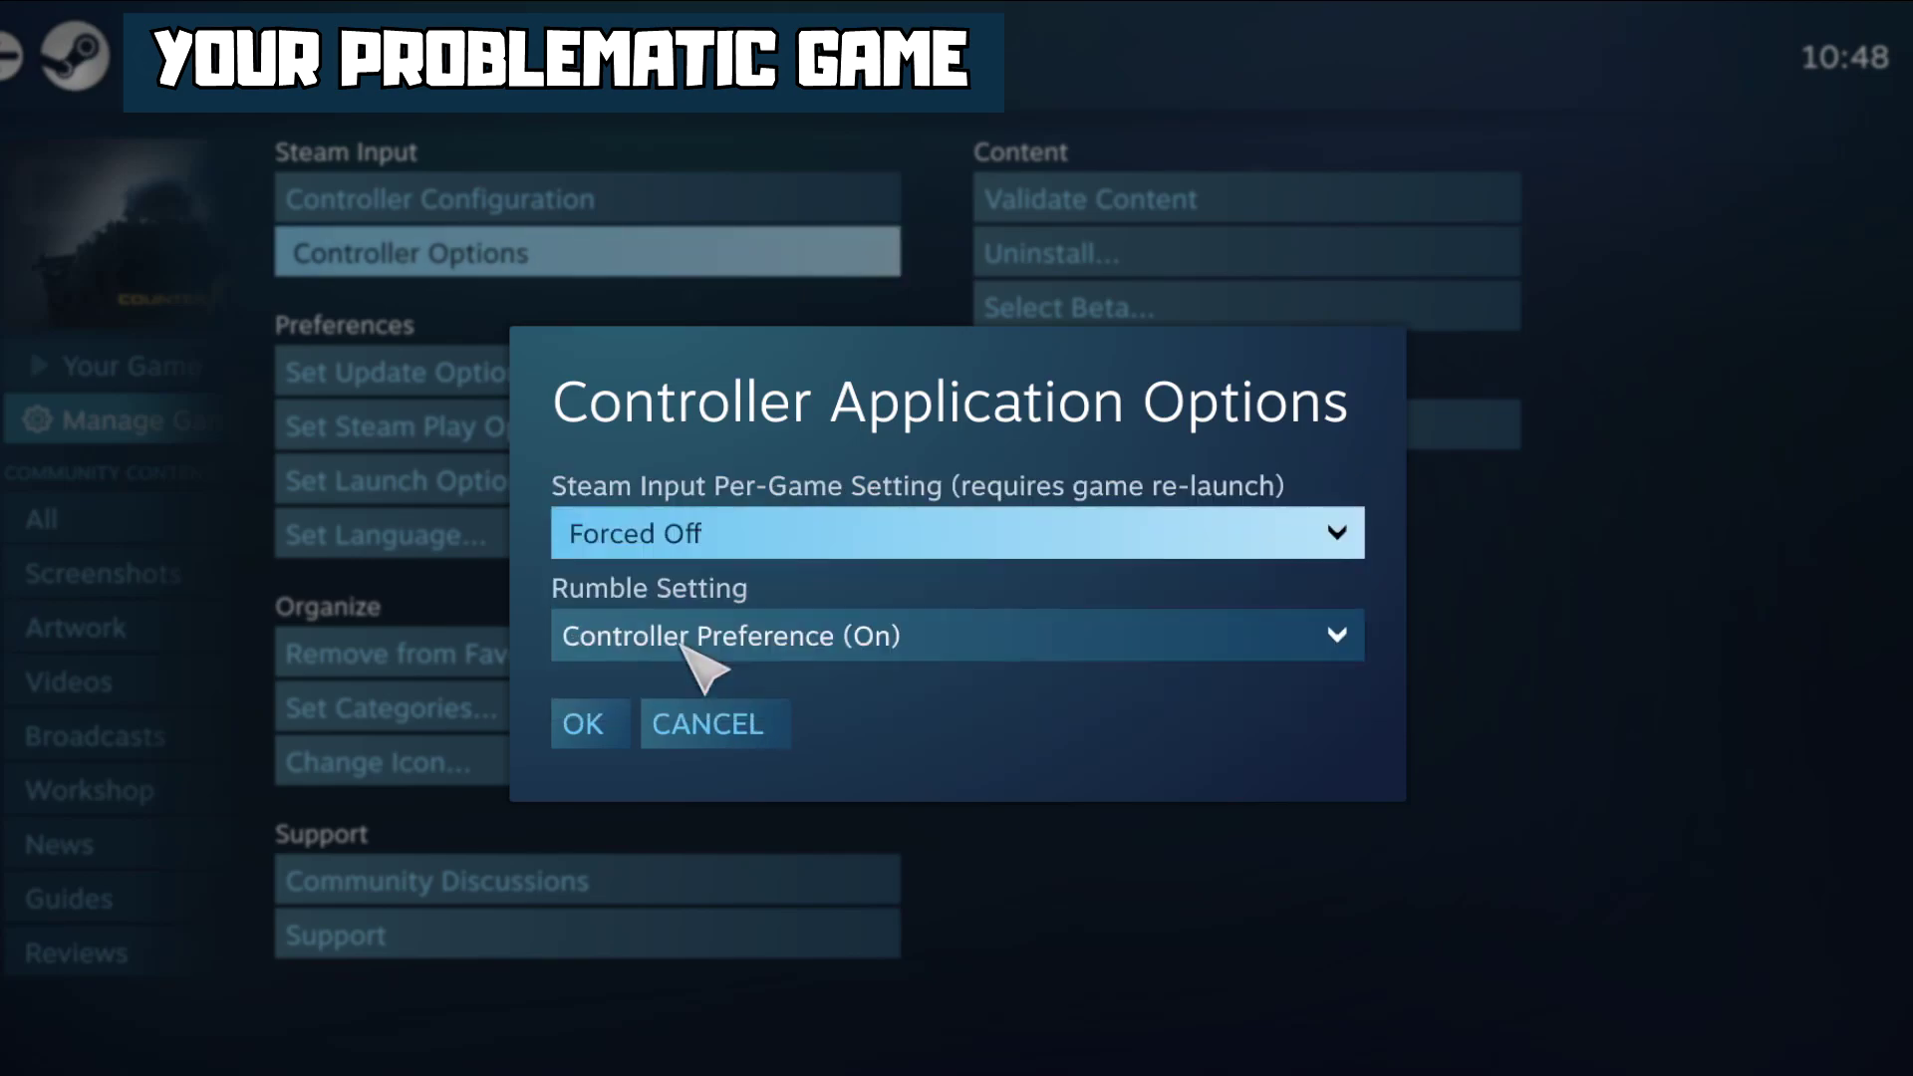
{"action": "left_click", "coordinate": [603, 743]}
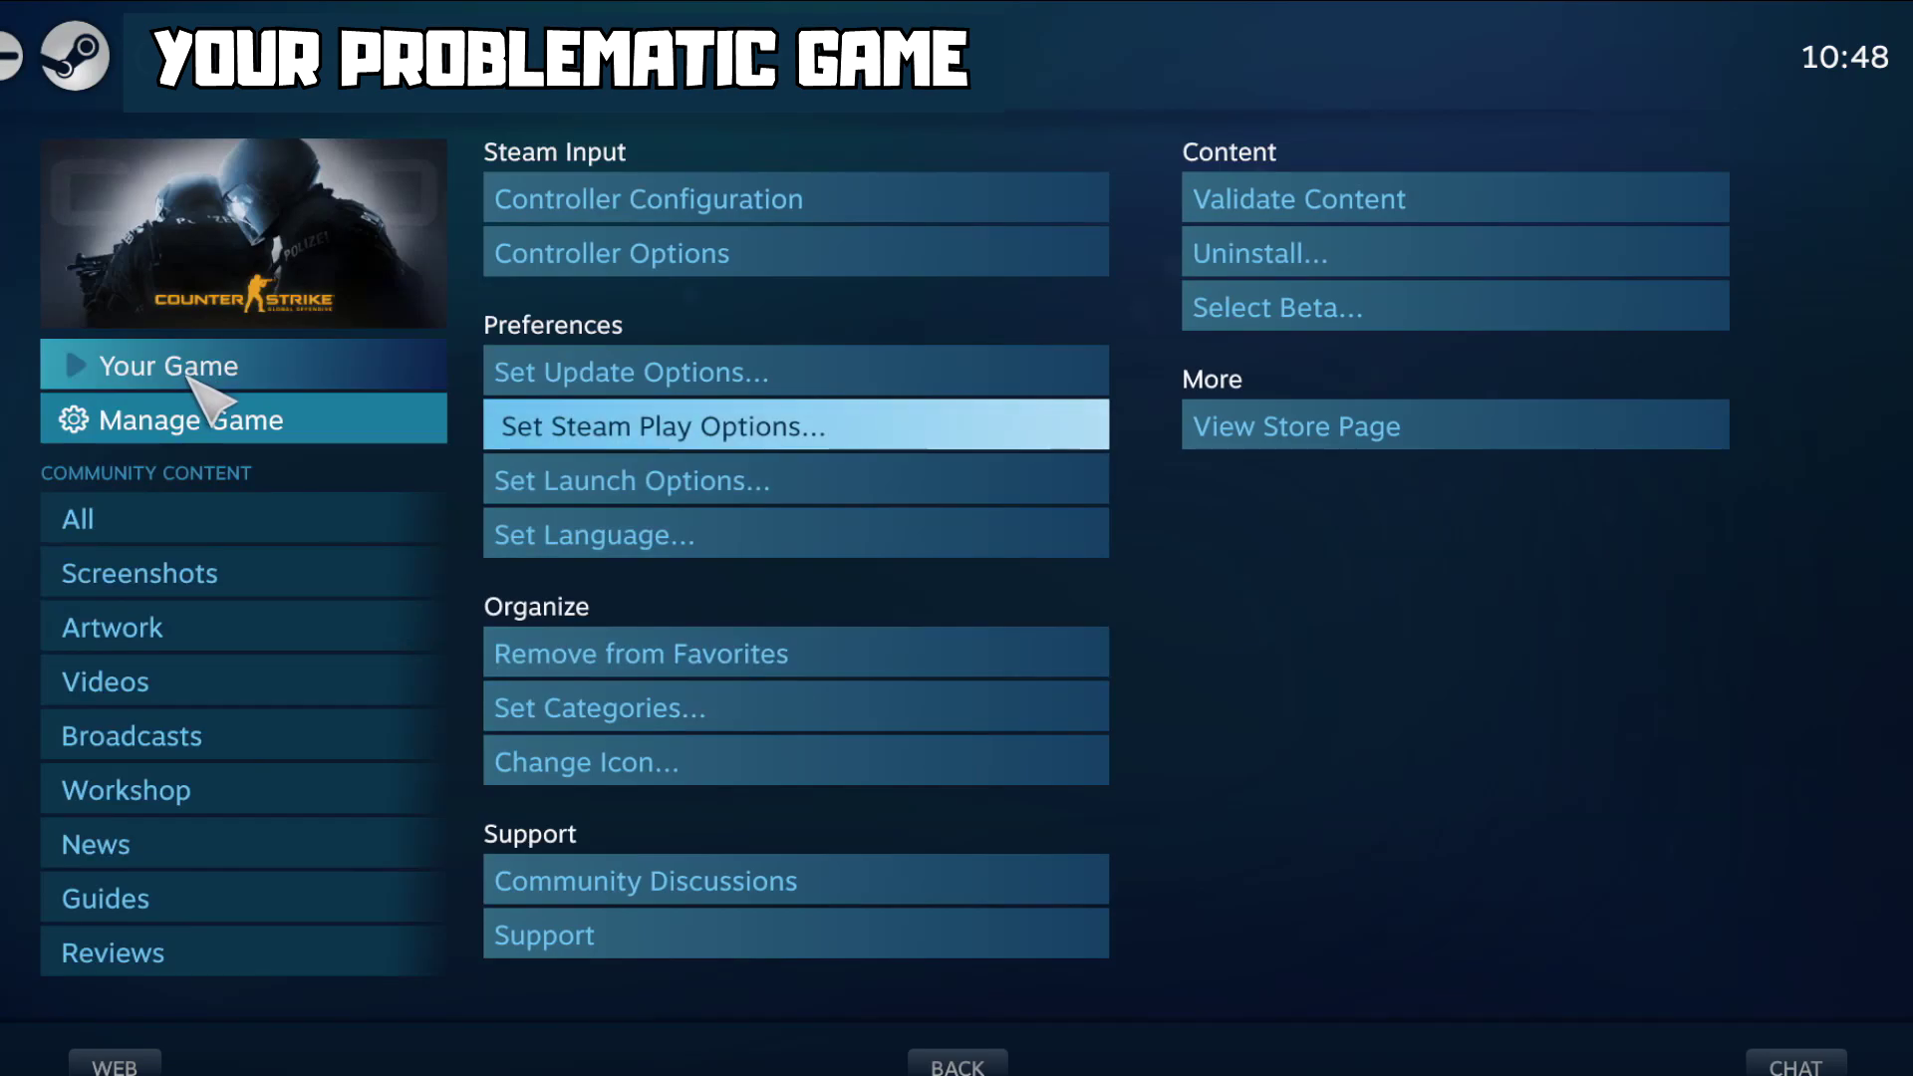
{"action": "left_click", "coordinate": [195, 371]}
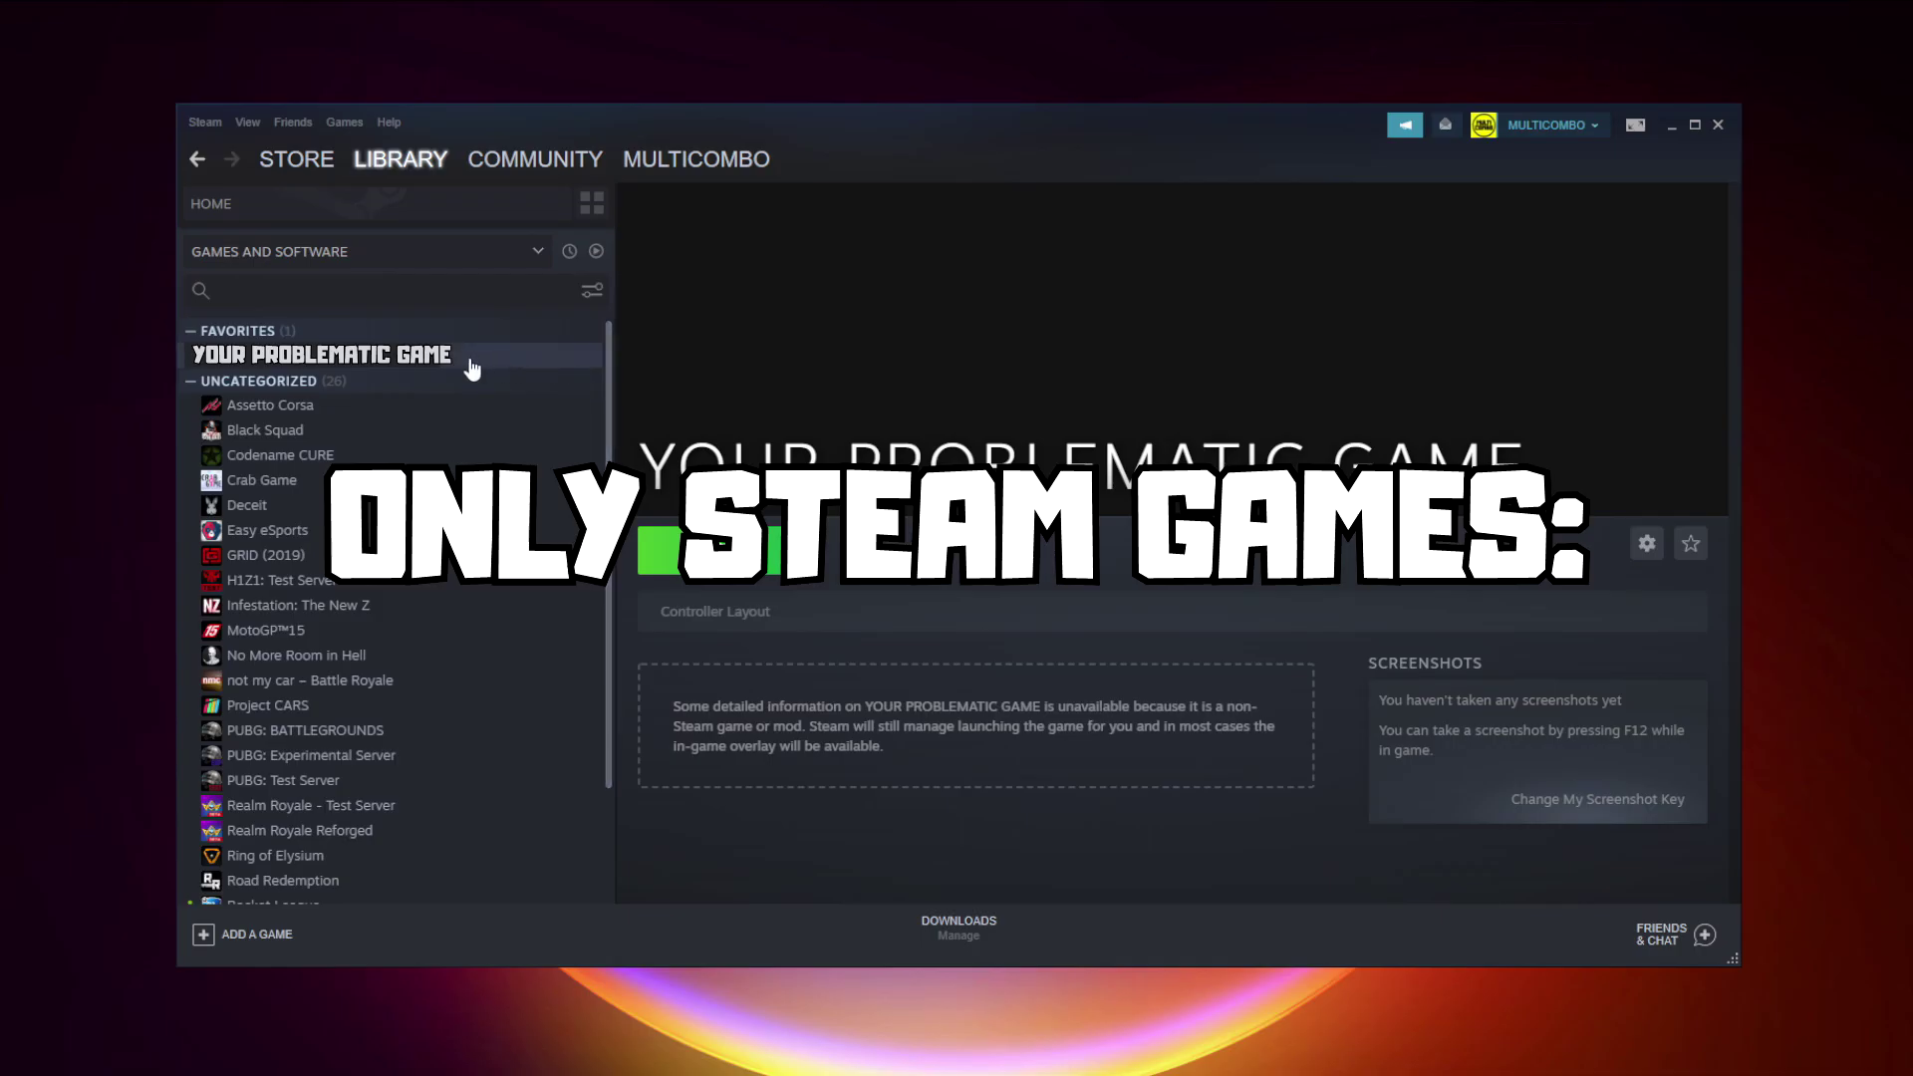
- Set the game's Properties controller override to Disable Steam Input, then close Properties
{"action": "right_click", "coordinate": [465, 356]}
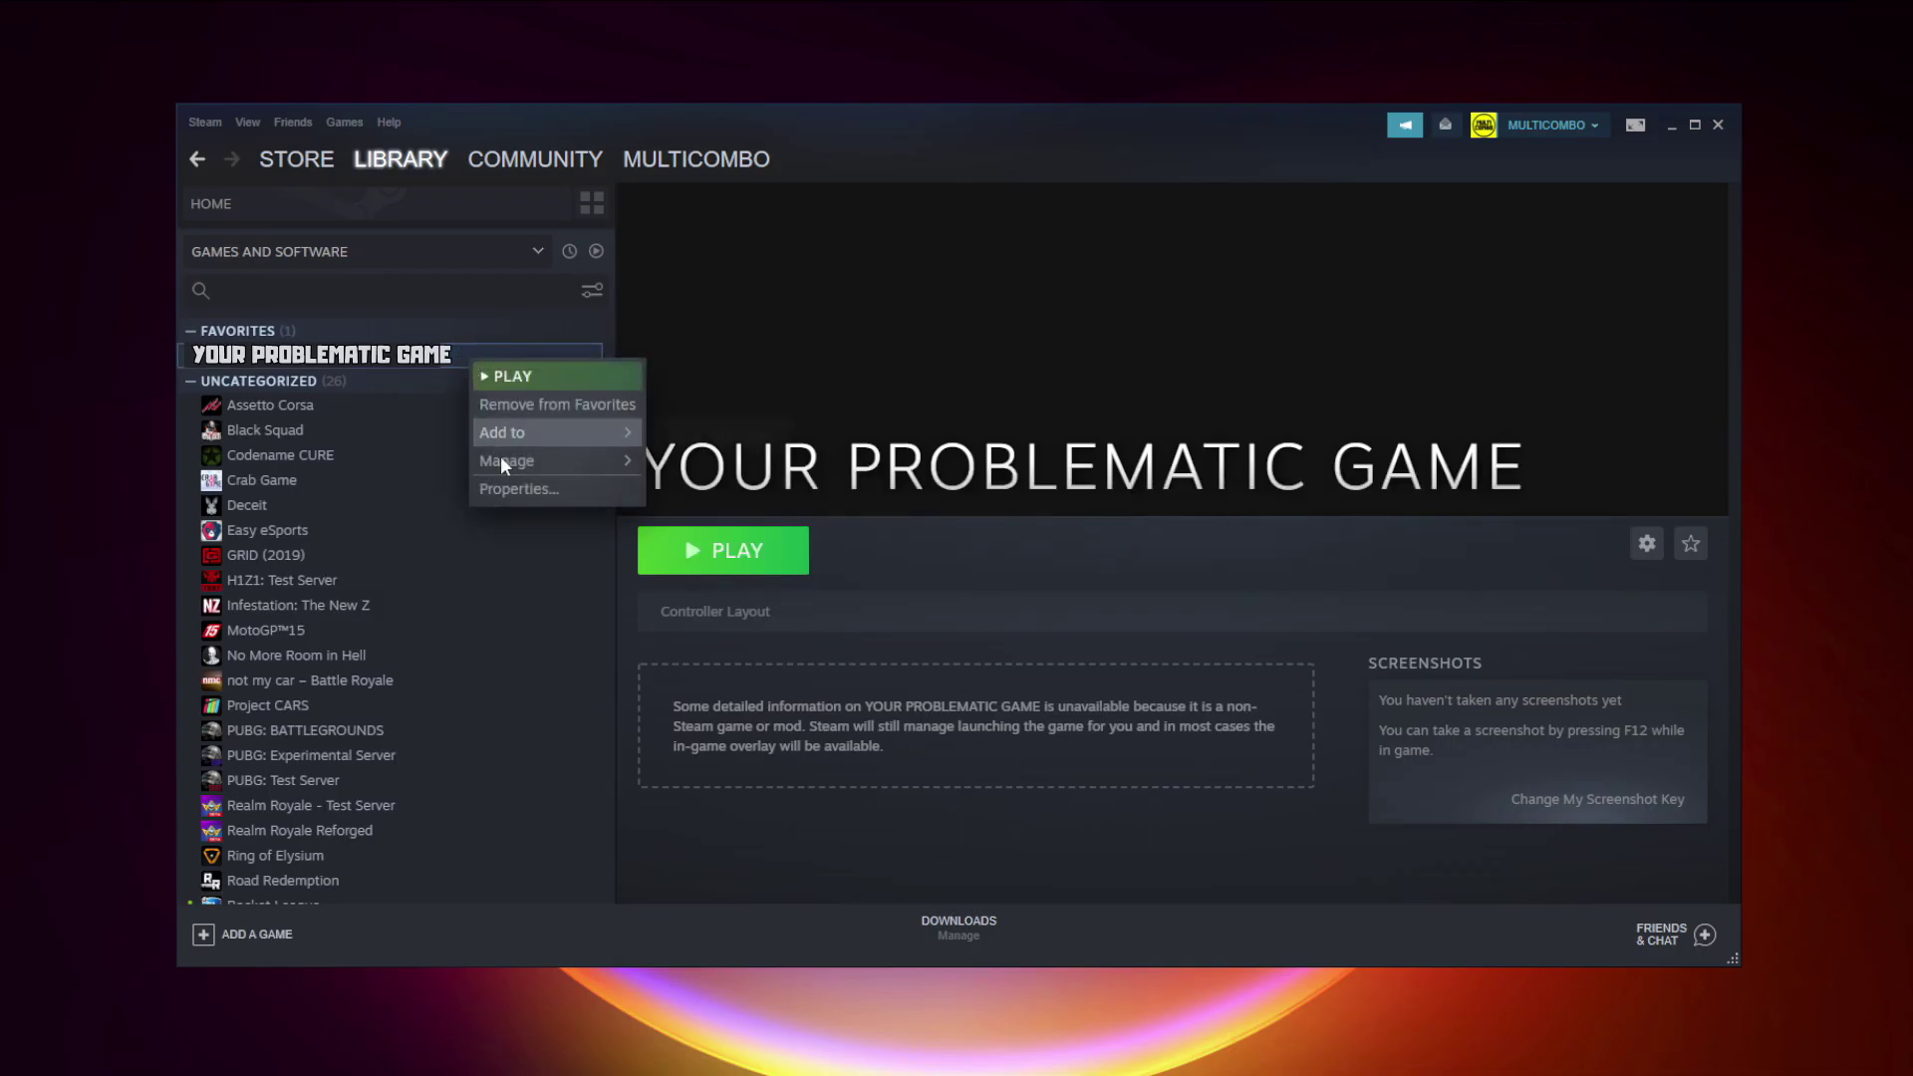
{"action": "left_click", "coordinate": [568, 488]}
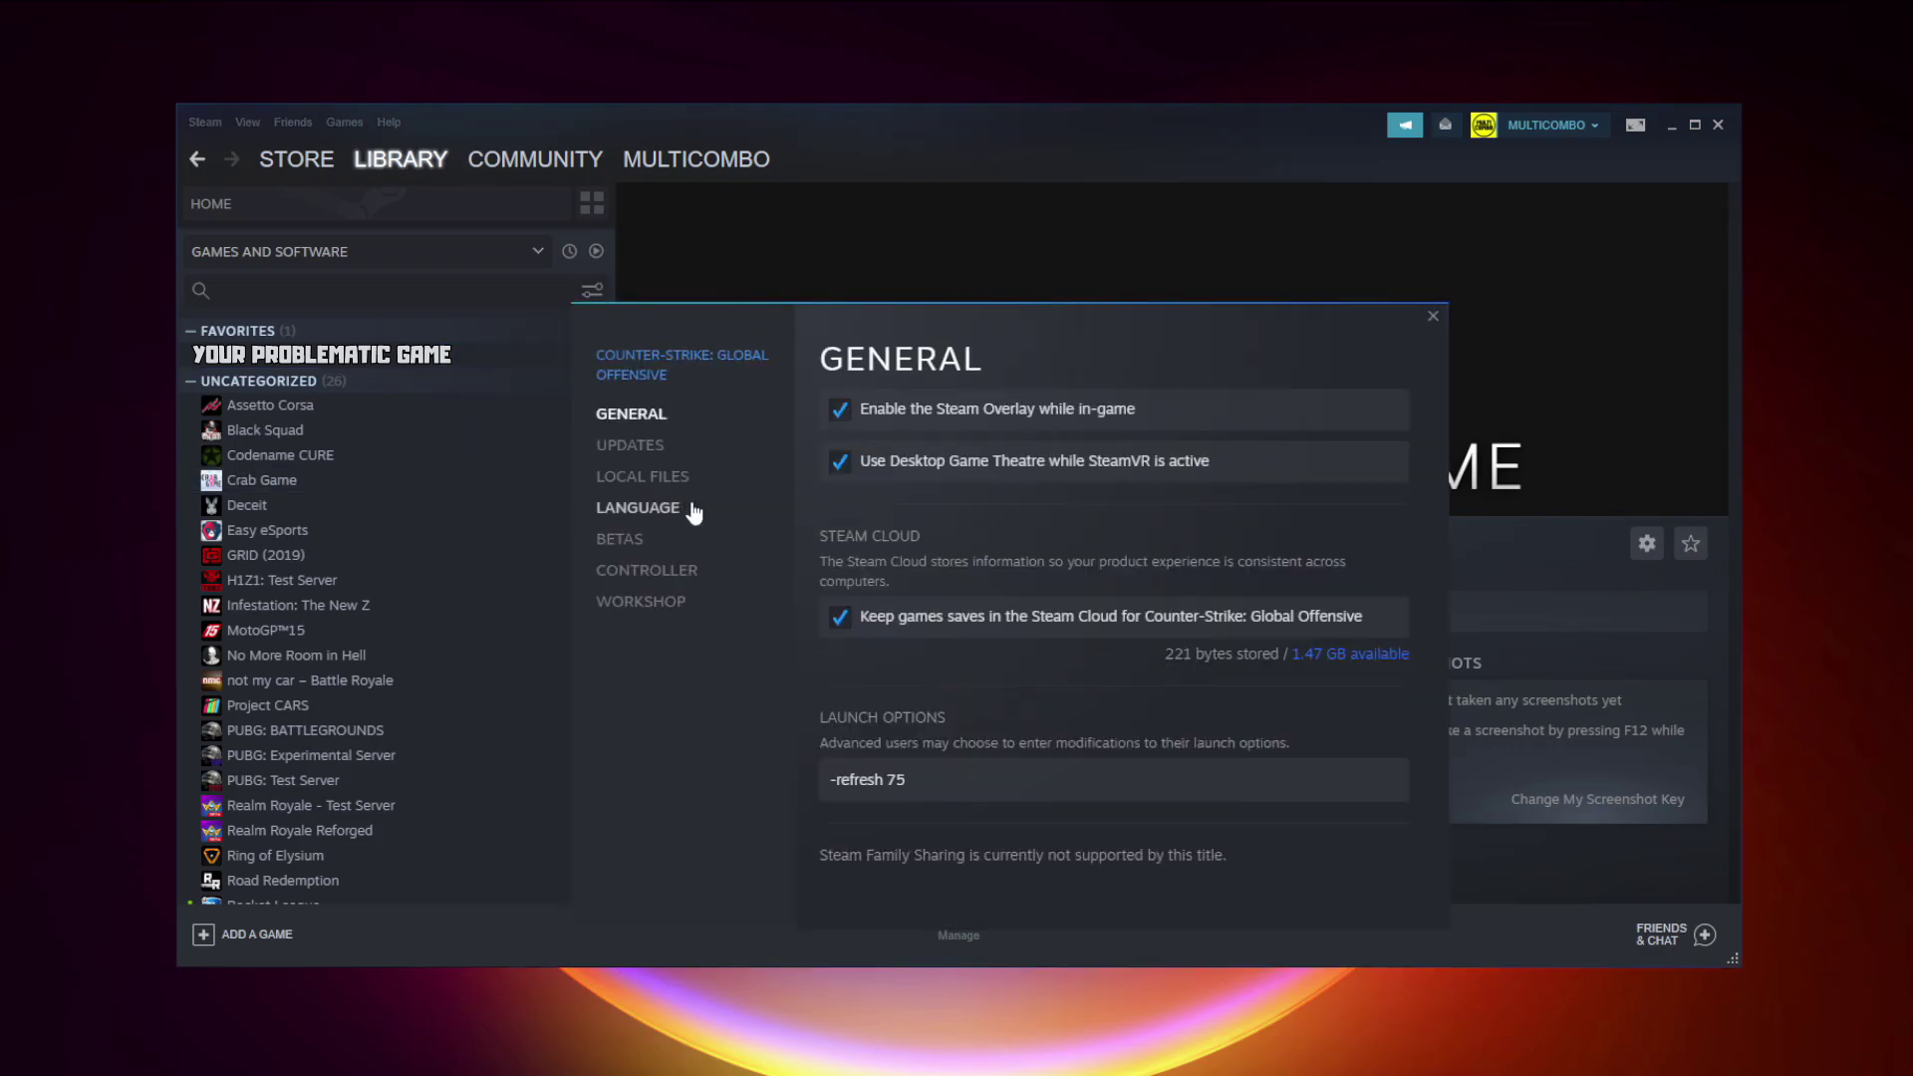
{"action": "left_click", "coordinate": [656, 572]}
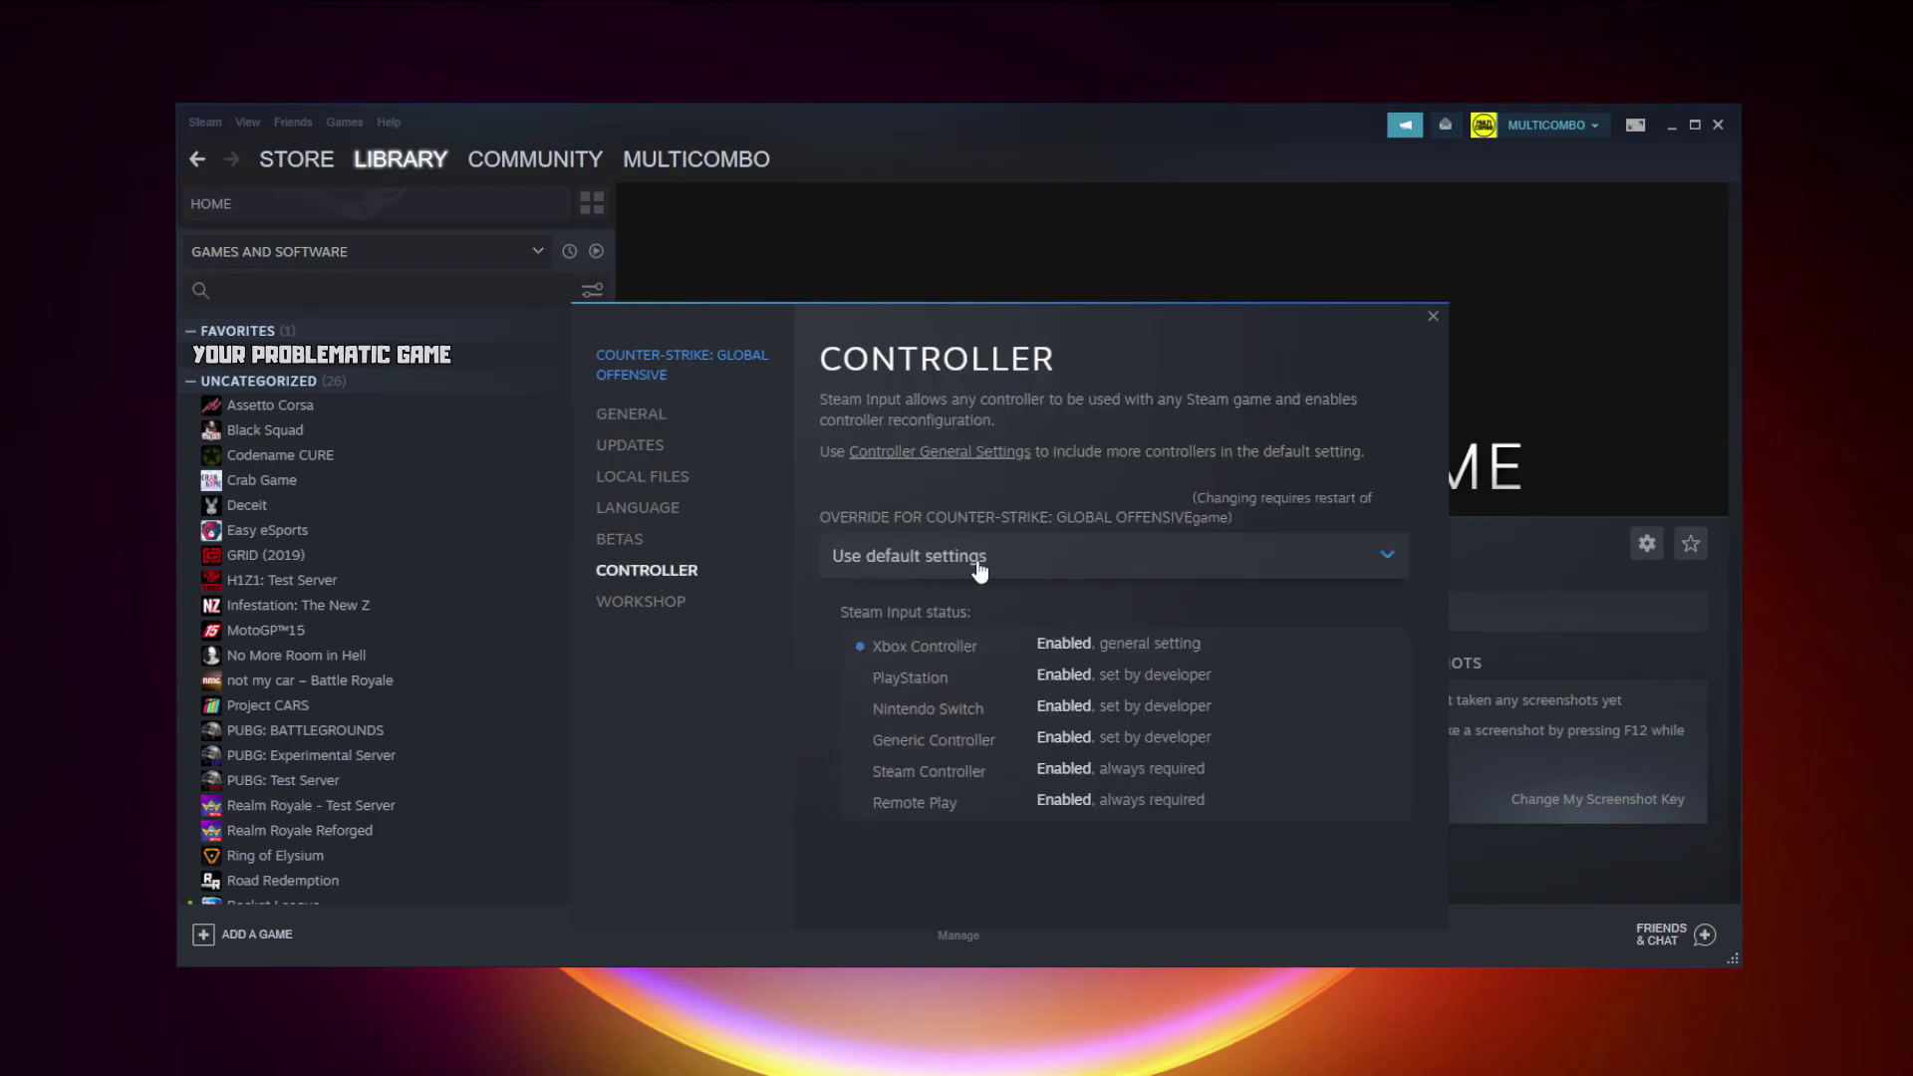
{"action": "left_click", "coordinate": [980, 566]}
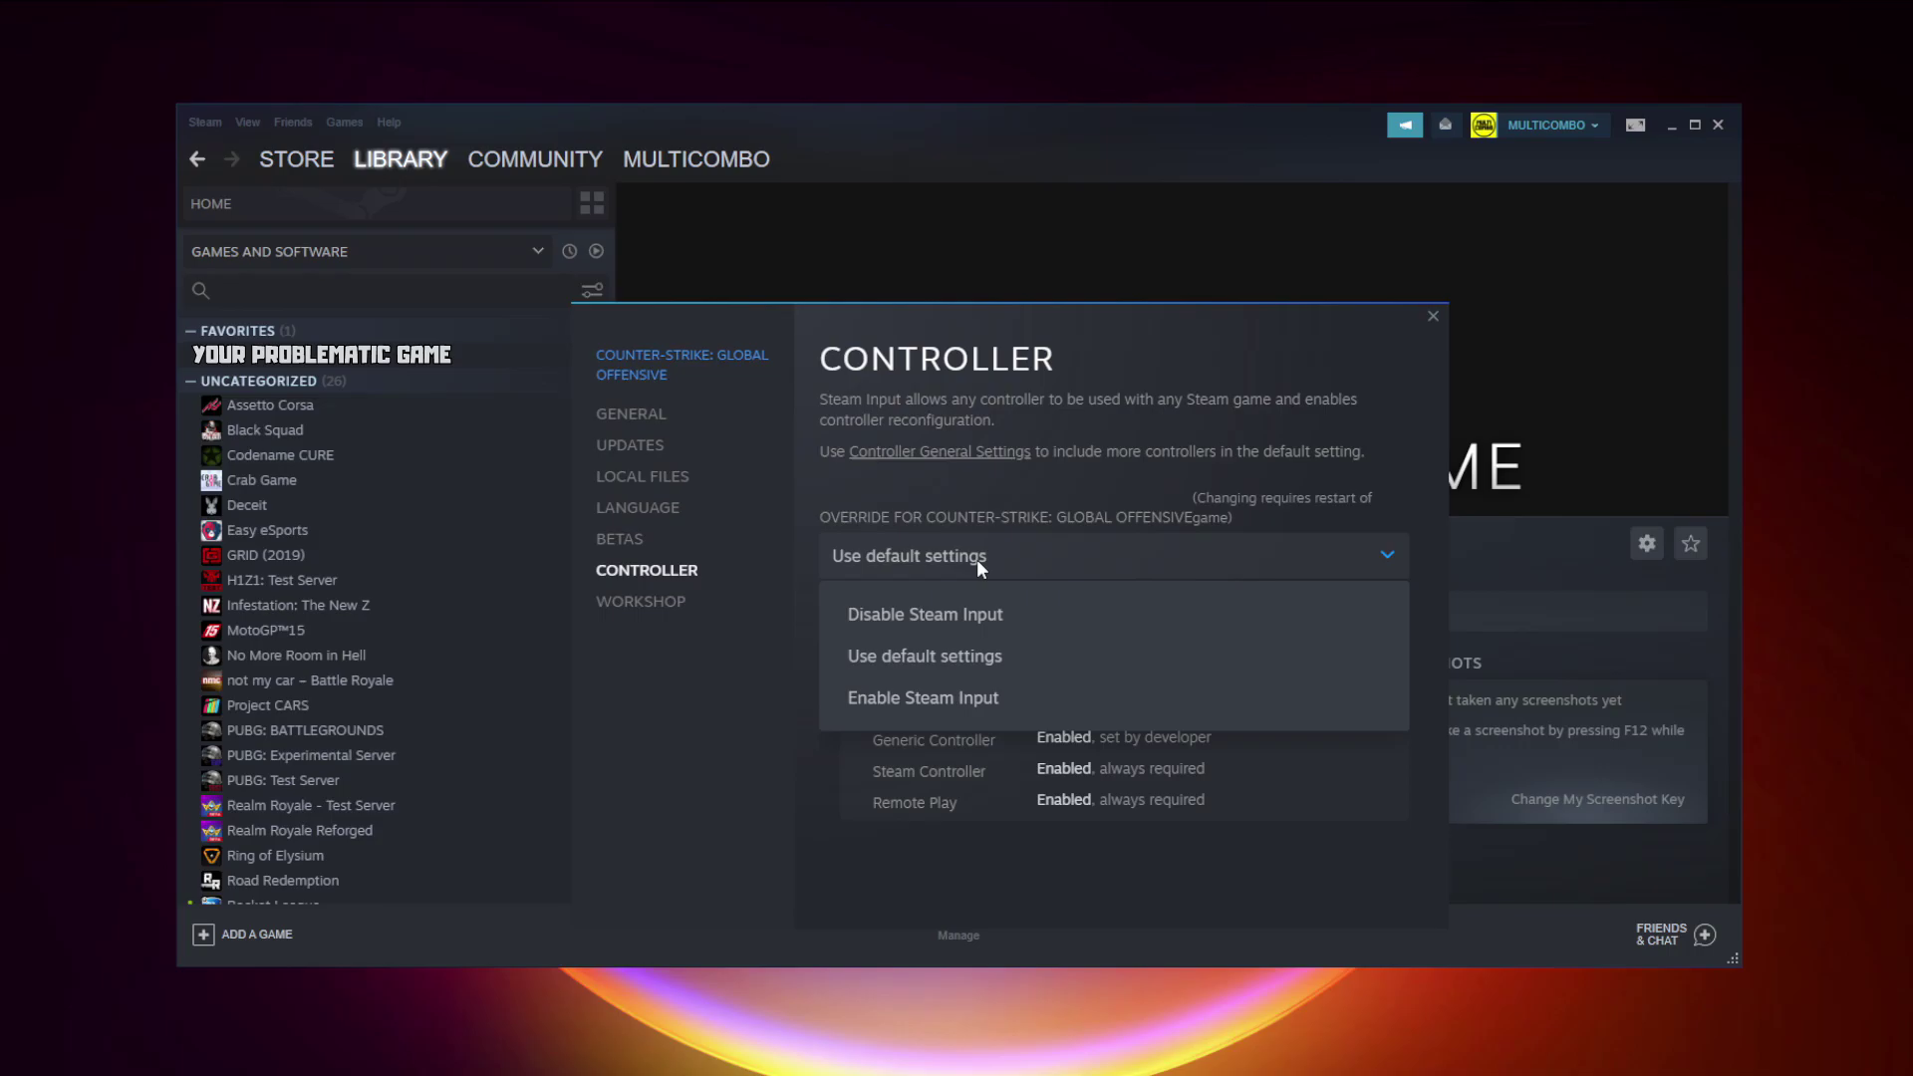
{"action": "left_click", "coordinate": [967, 615]}
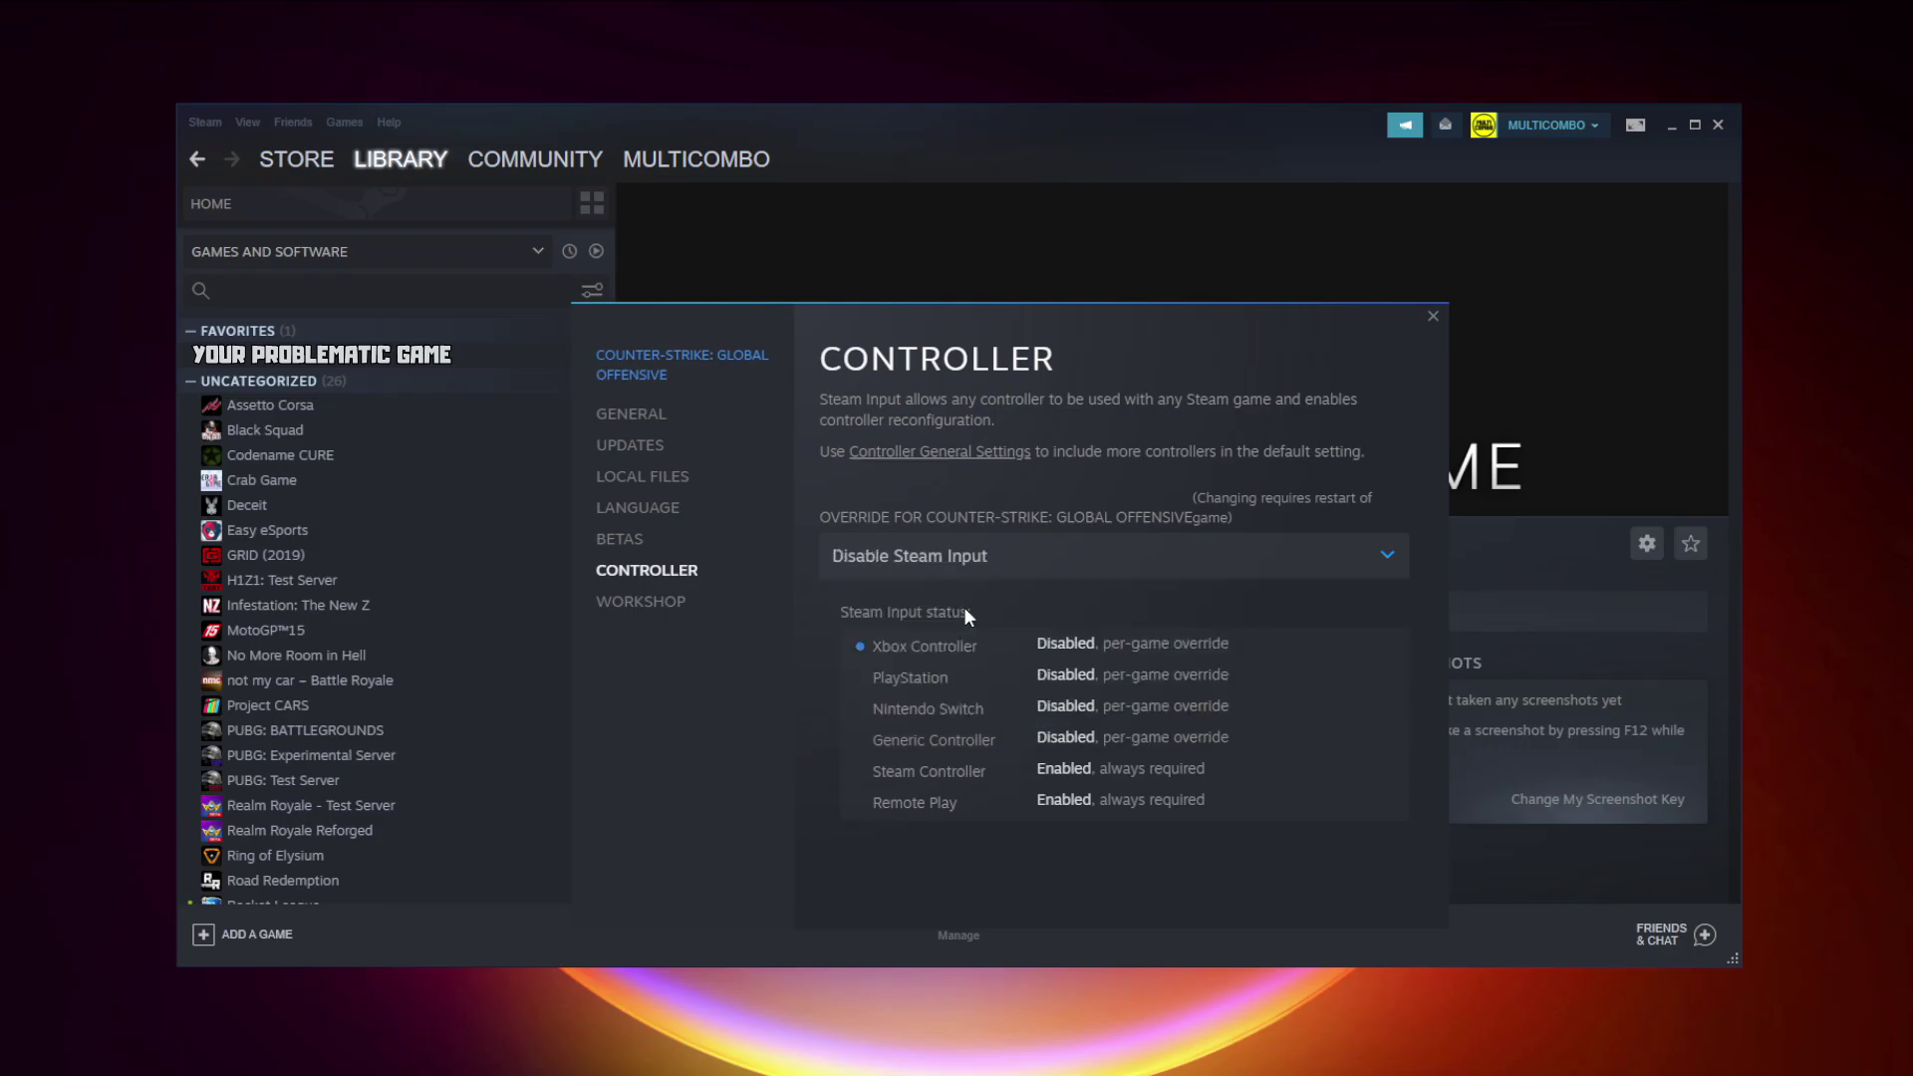
{"action": "left_click", "coordinate": [1433, 317]}
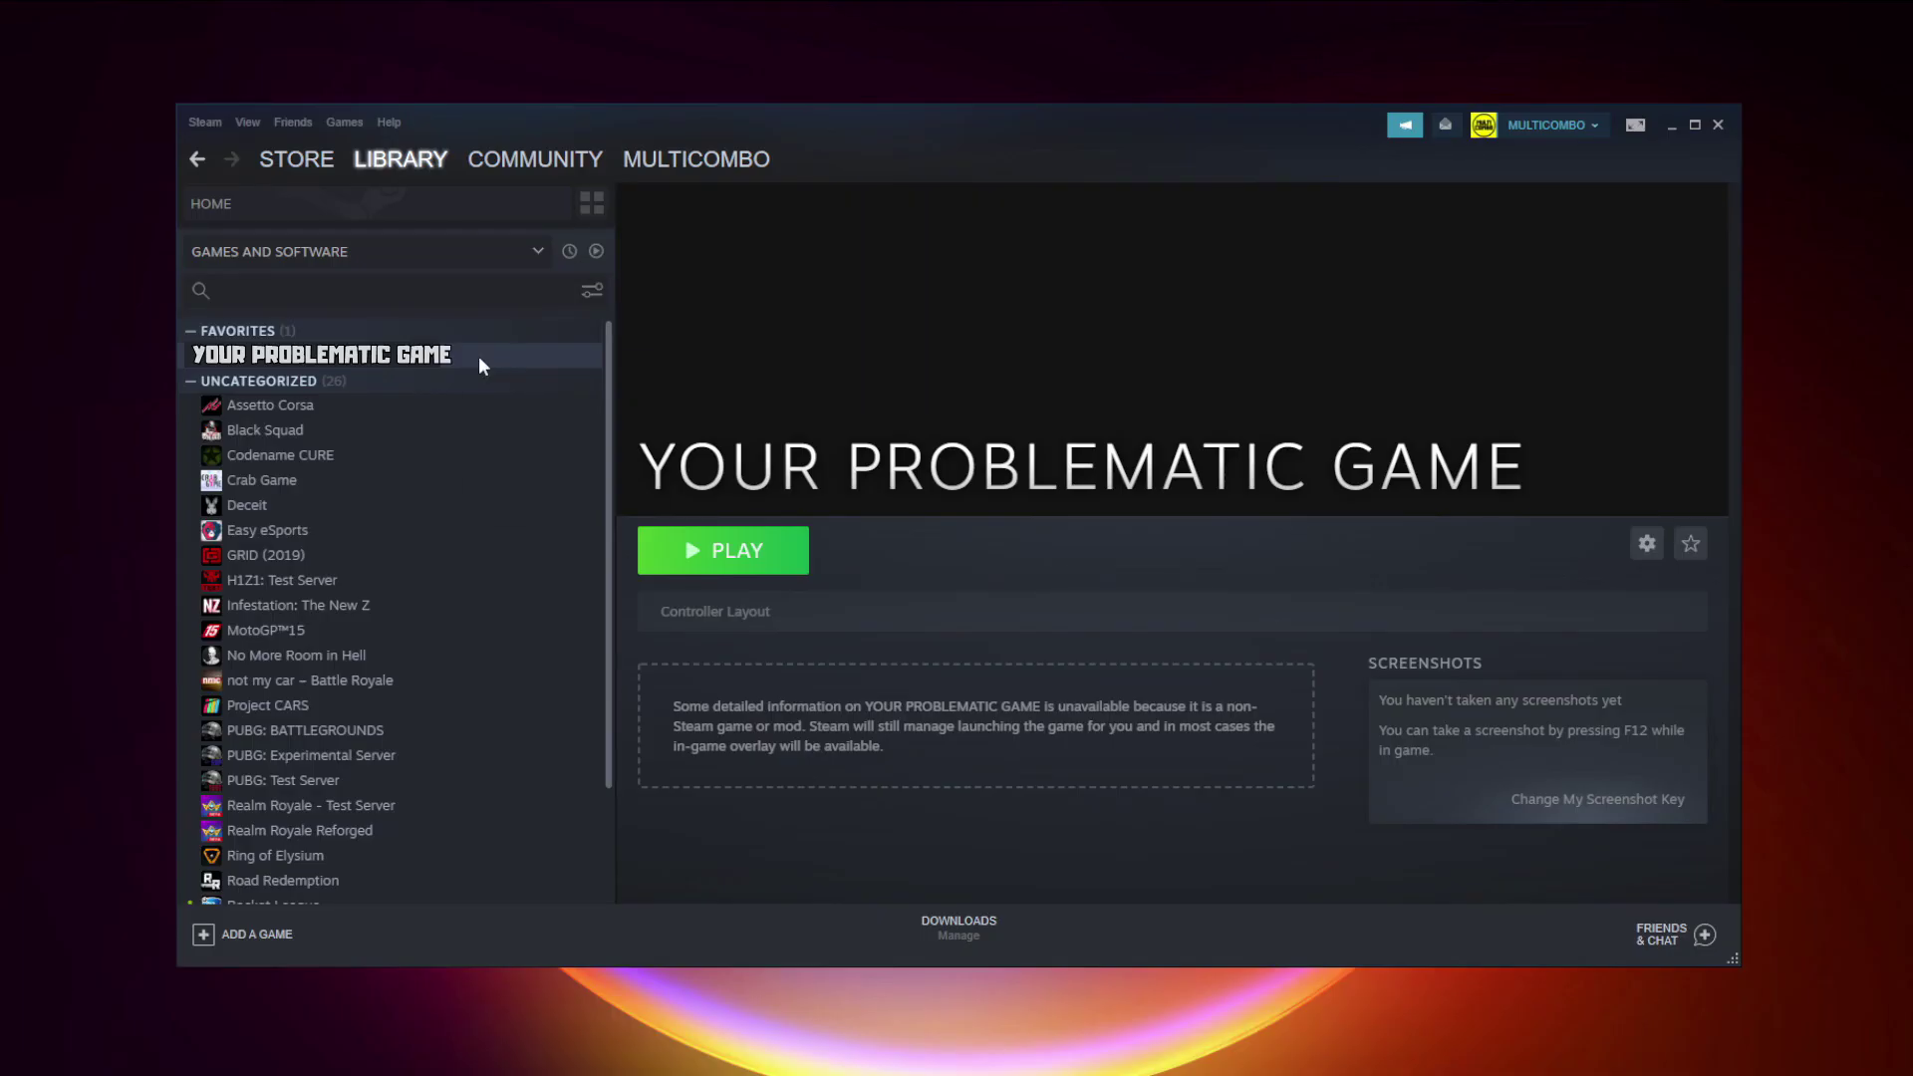
- Change the game's controller override to Enable Steam Input, then close Properties
{"action": "right_click", "coordinate": [479, 356]}
{"action": "left_click", "coordinate": [554, 488]}
{"action": "left_click", "coordinate": [687, 581]}
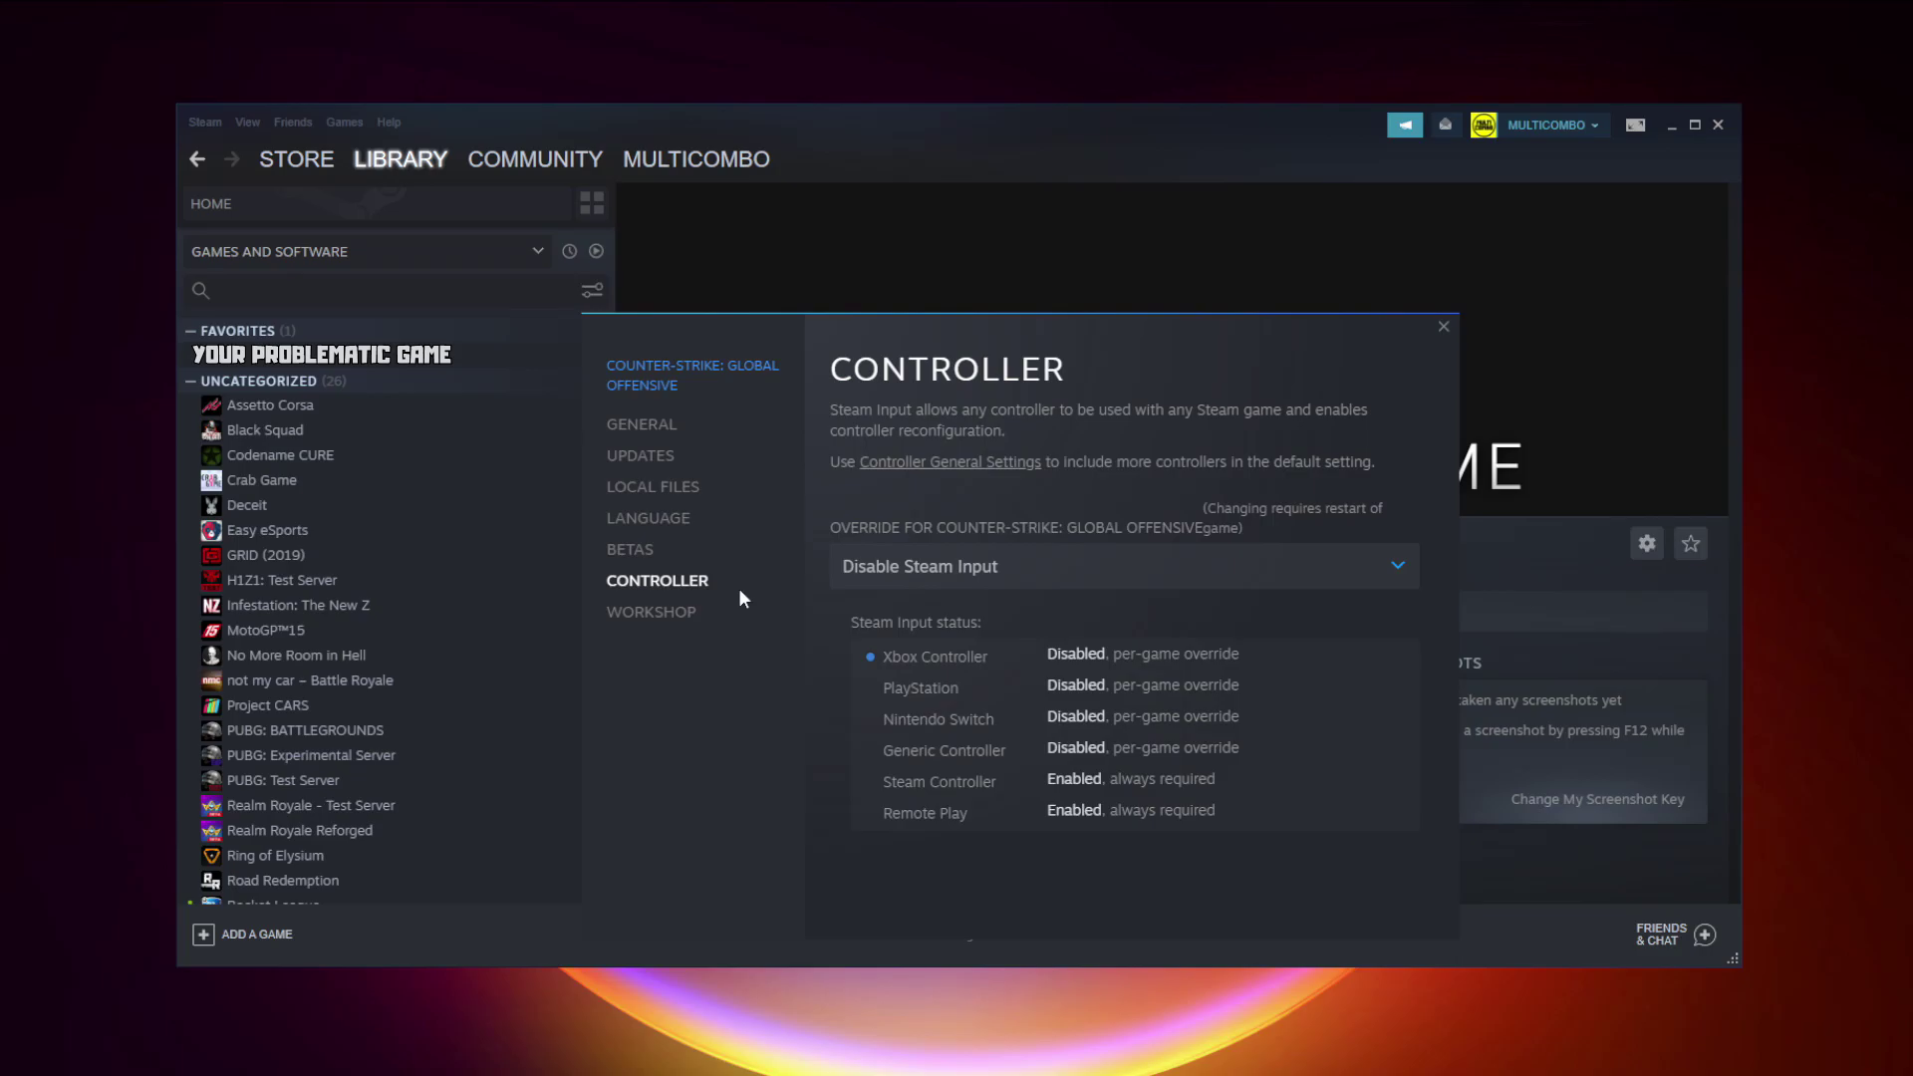
{"action": "left_click", "coordinate": [972, 566]}
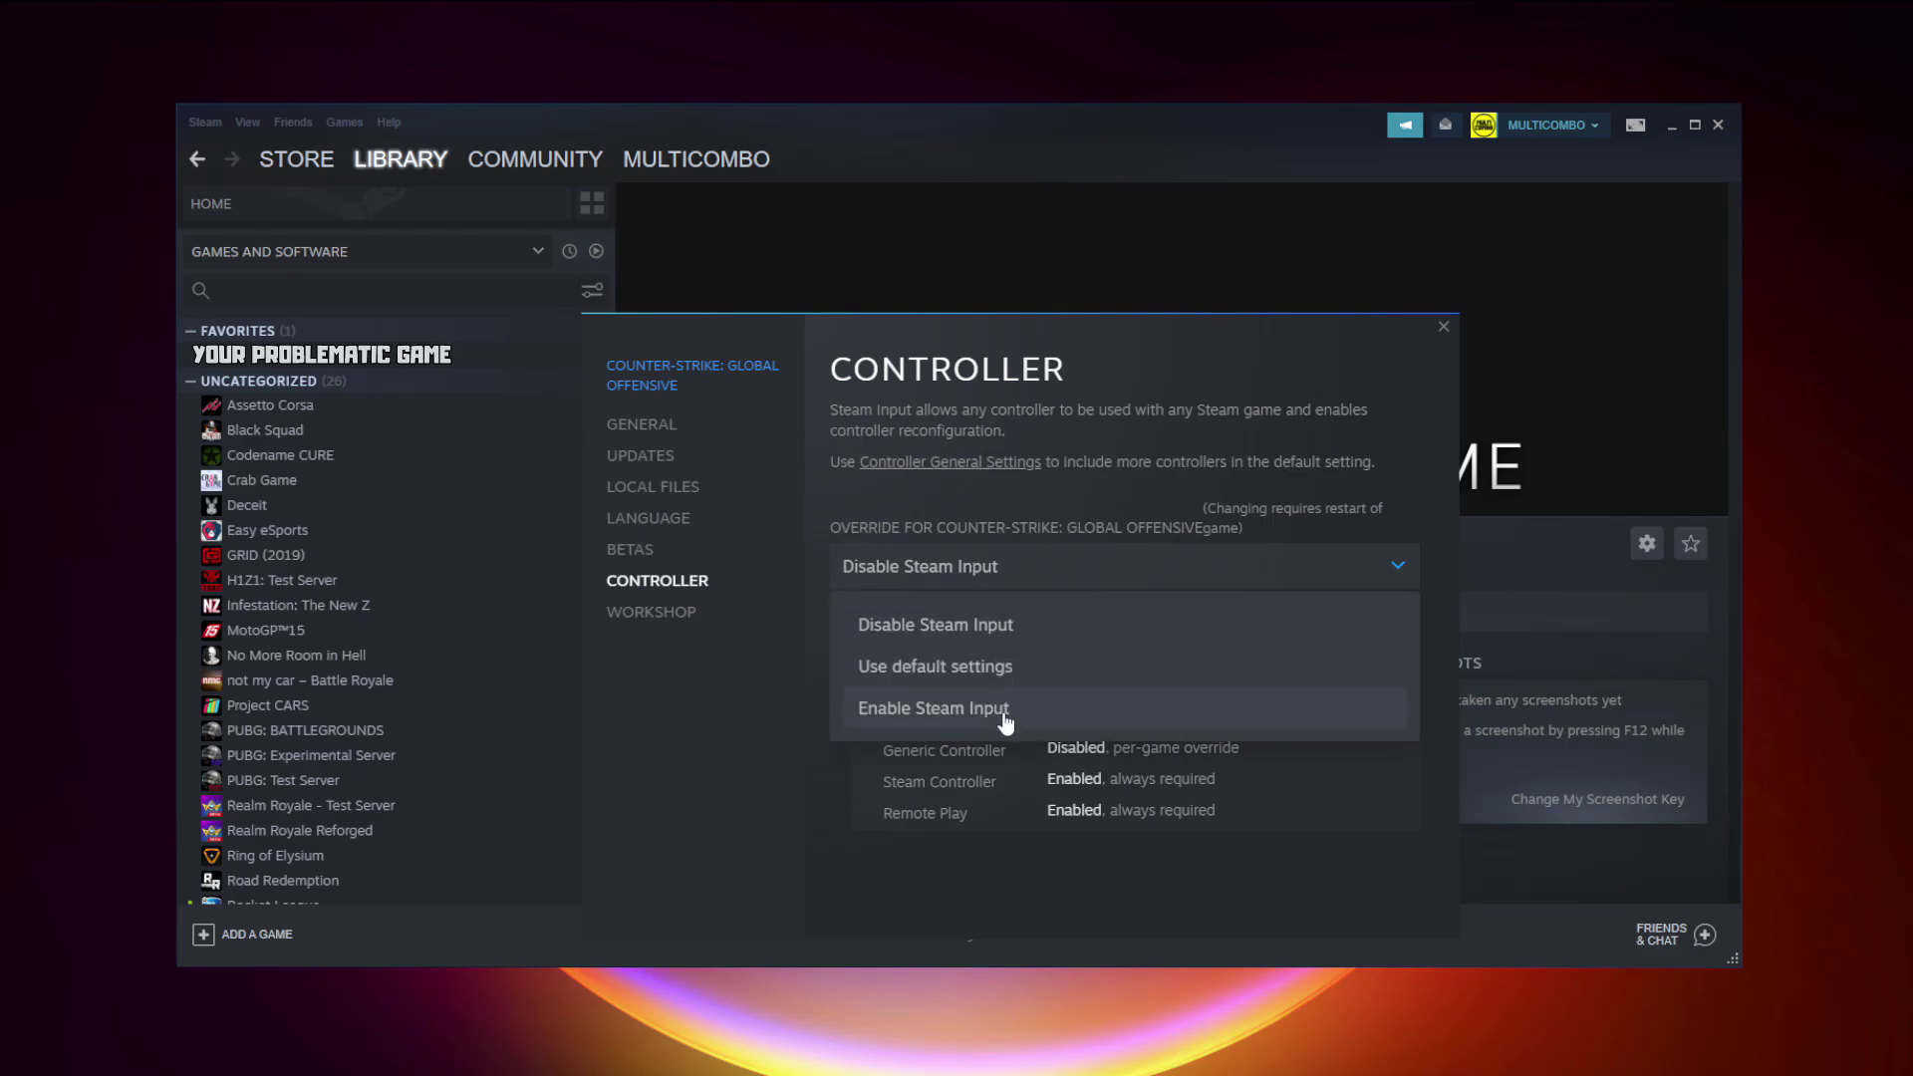
{"action": "left_click", "coordinate": [1062, 718]}
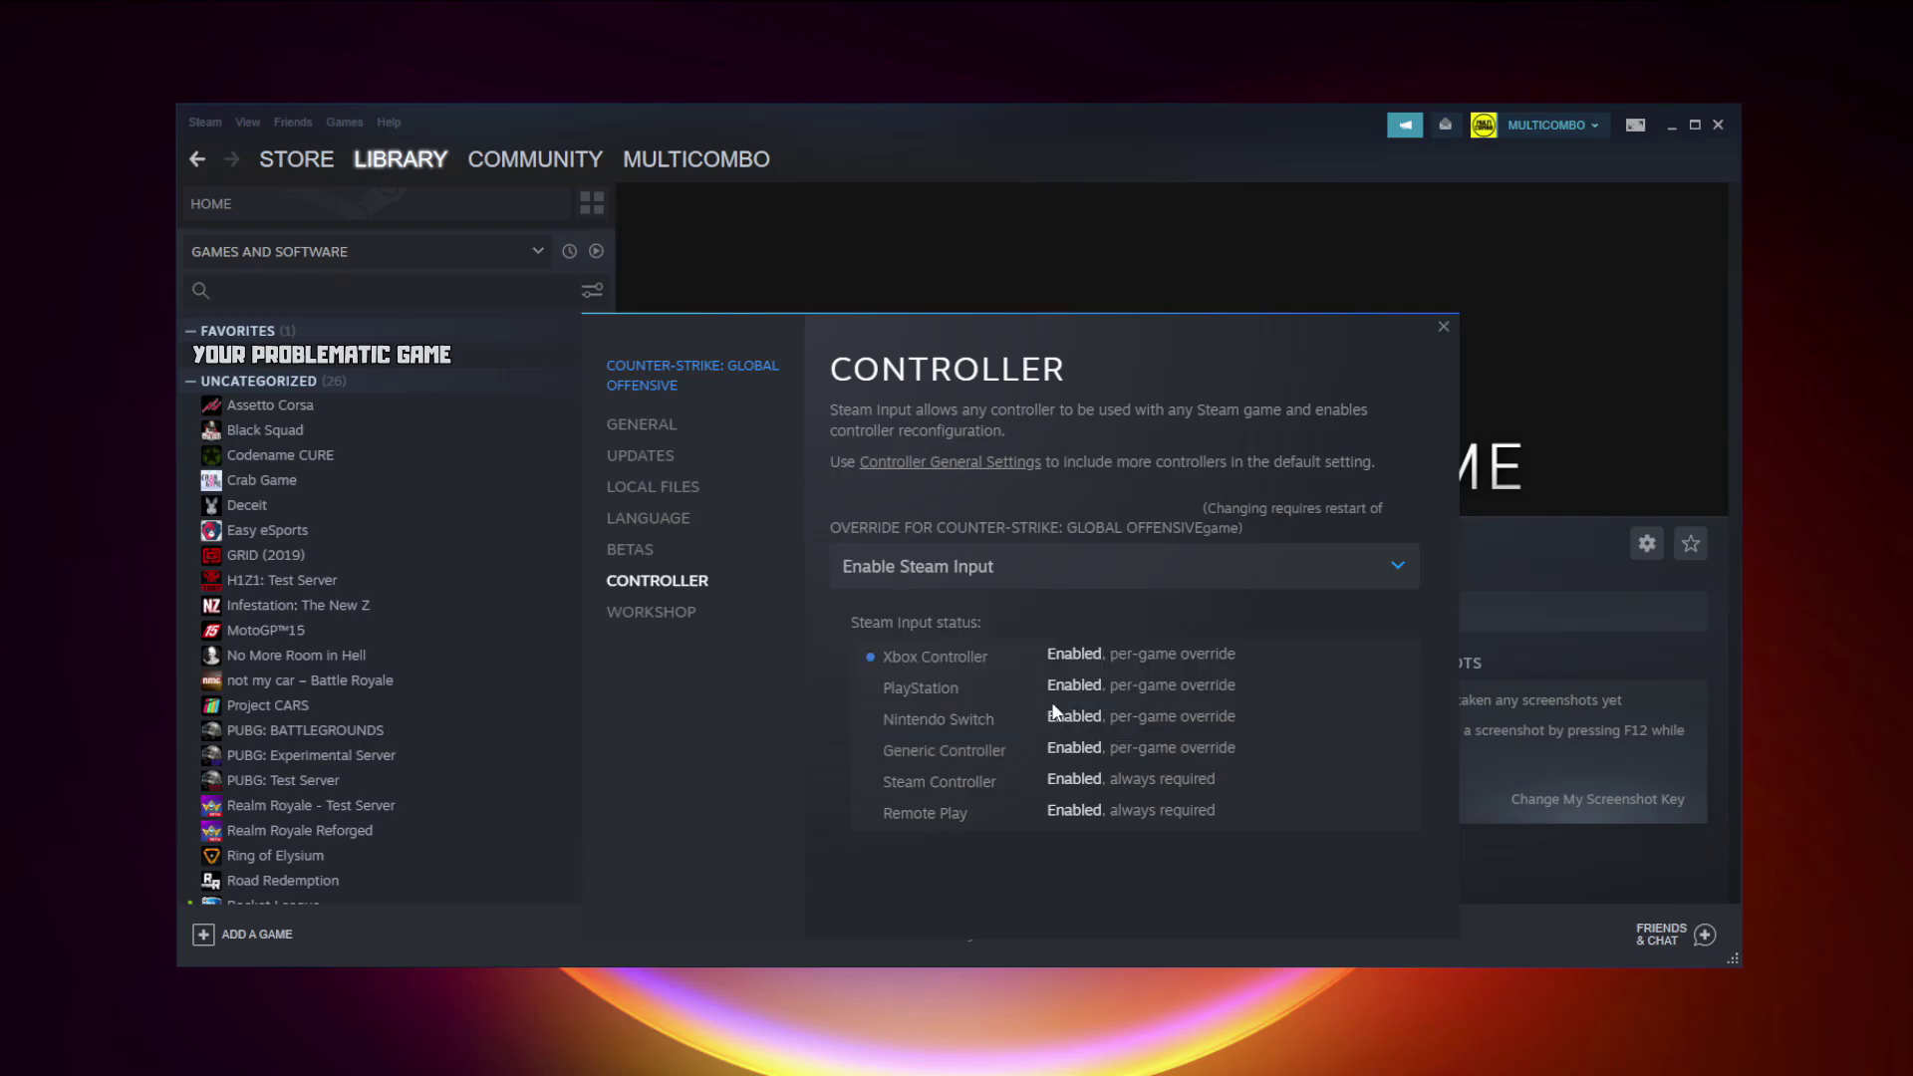
{"action": "left_click", "coordinate": [1443, 325]}
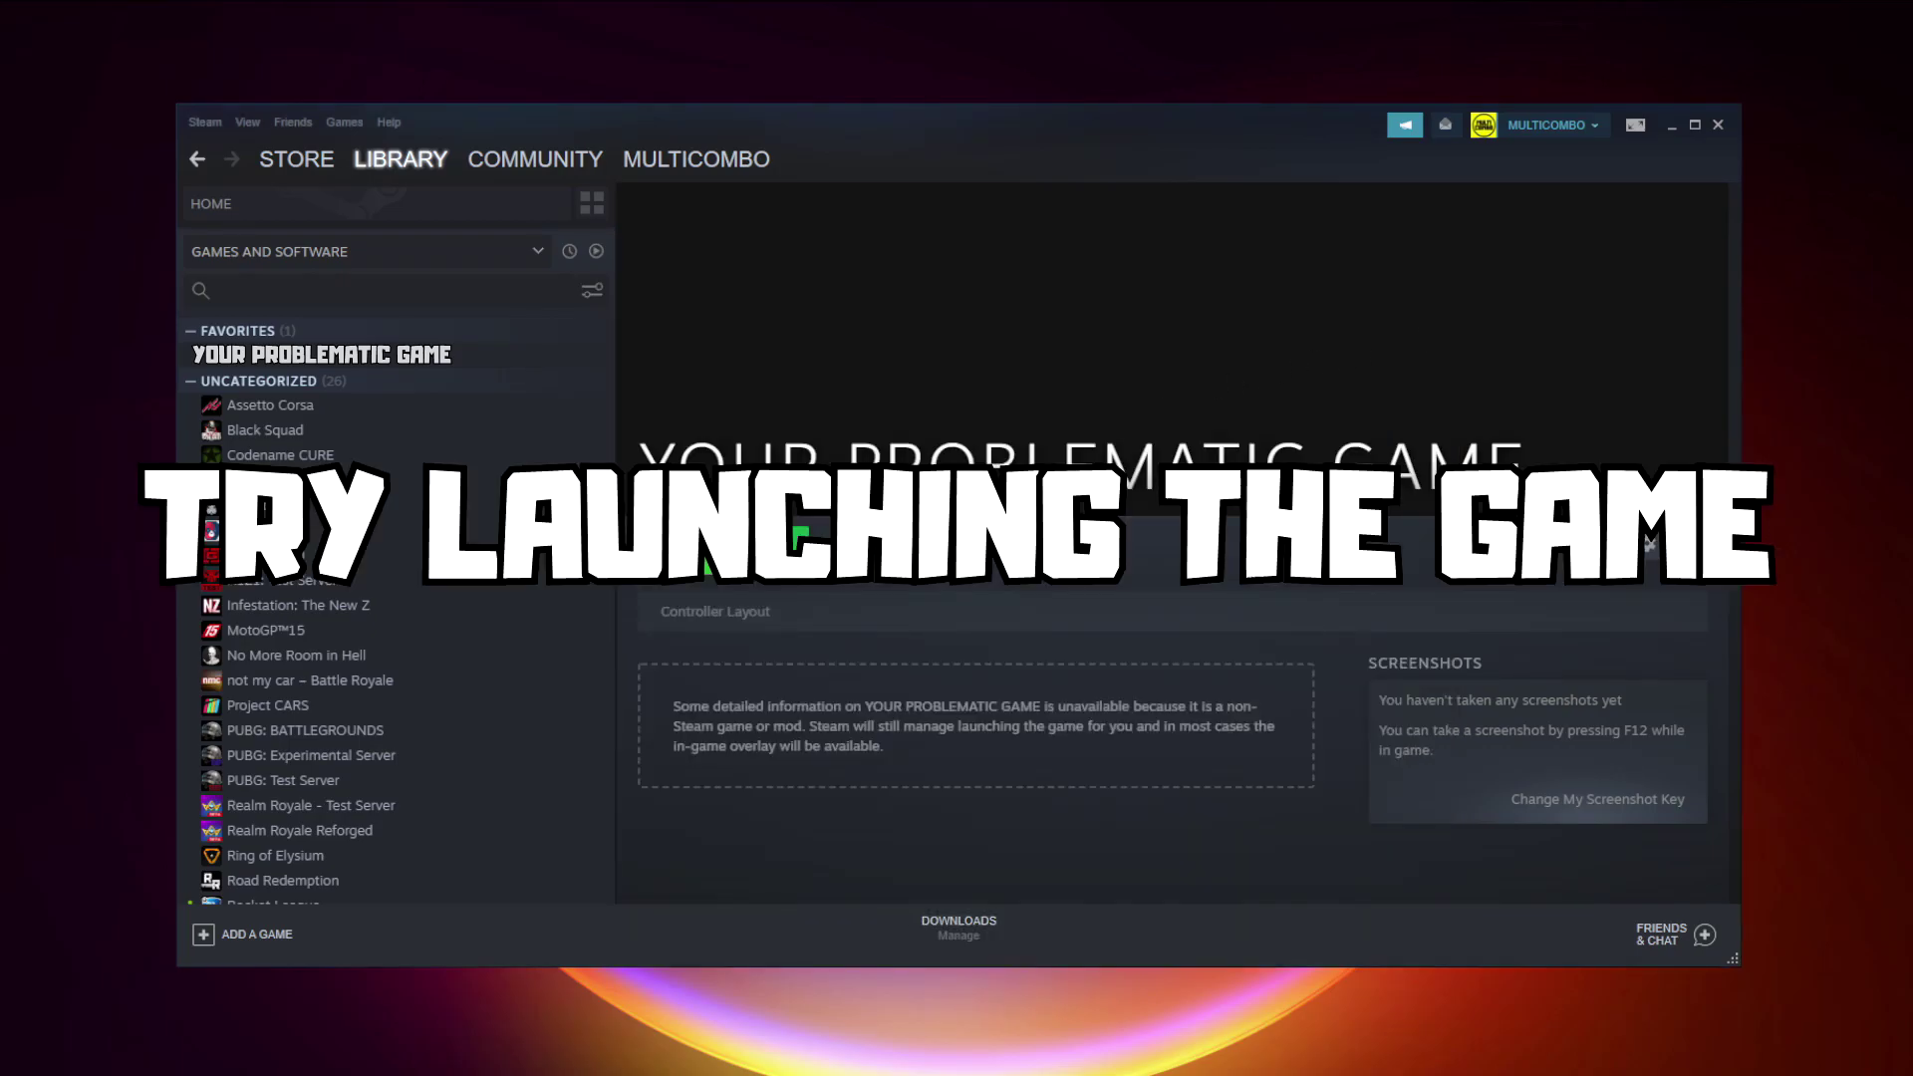